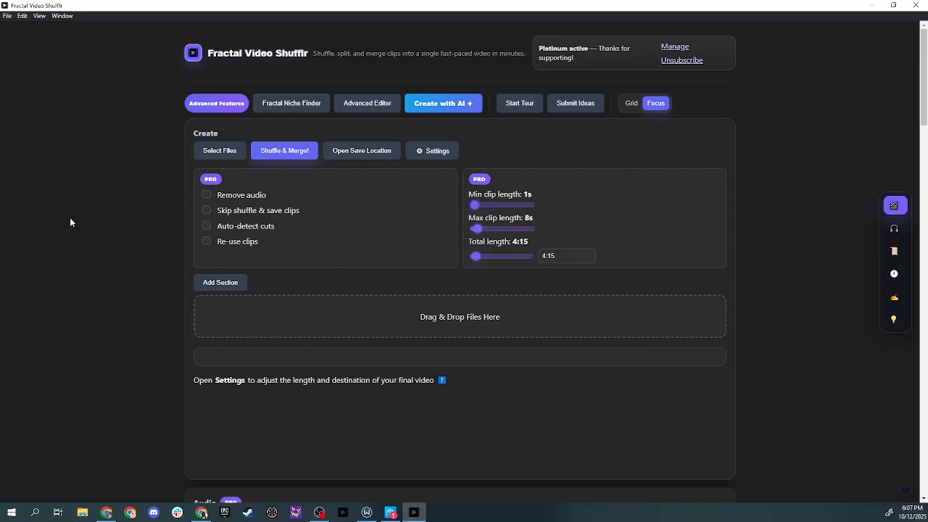
Open the Fractal Niche Finder window
click(302, 104)
drag(0, 44, 485, 2)
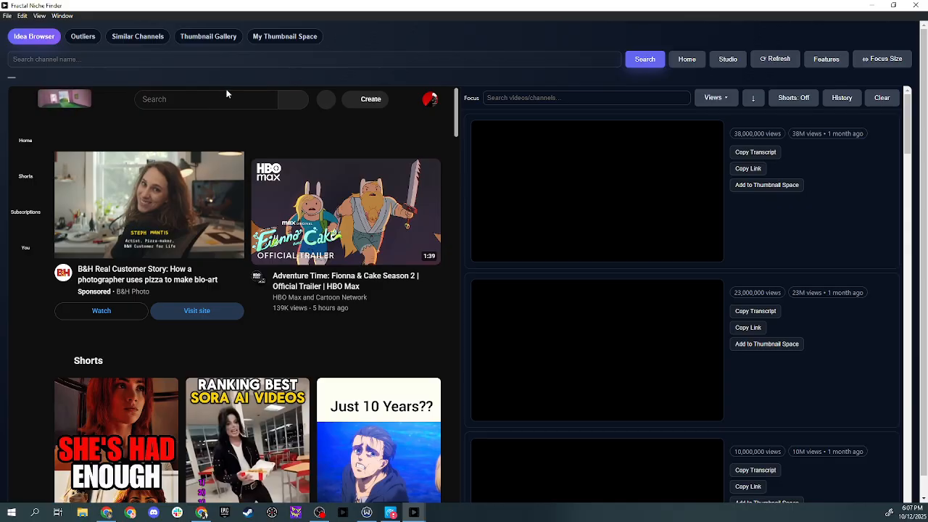
Search the embedded YouTube for kai cenat
click(223, 99)
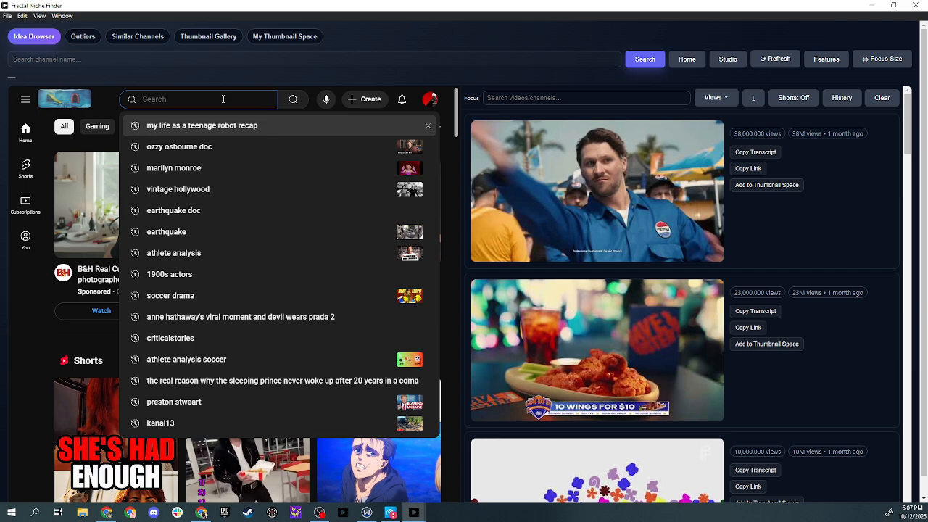
text(ka)
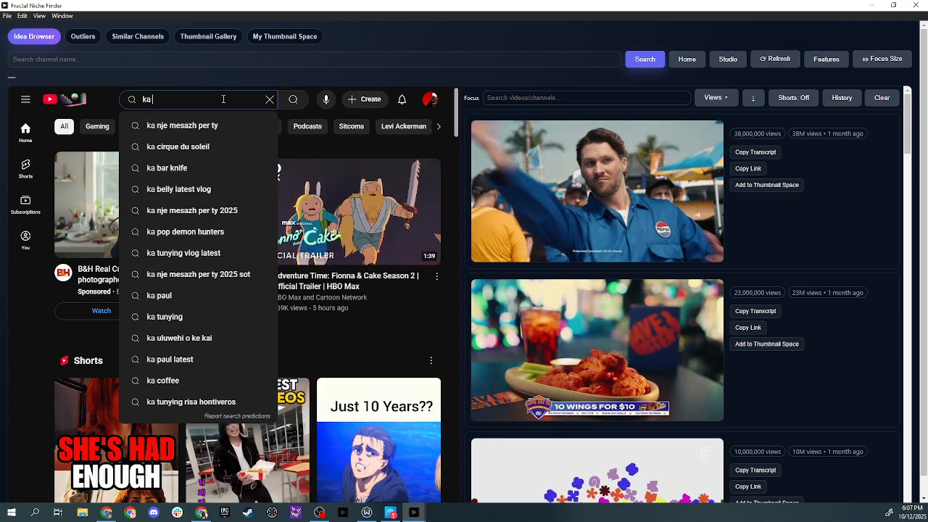
text(i cenat)
key(Return)
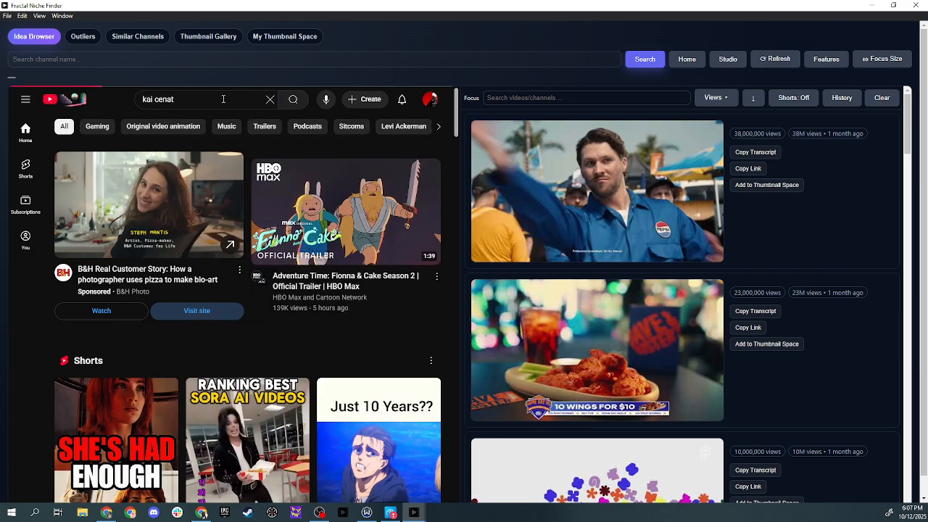
Refine the YouTube search to kai cenat interview clip
click(222, 98)
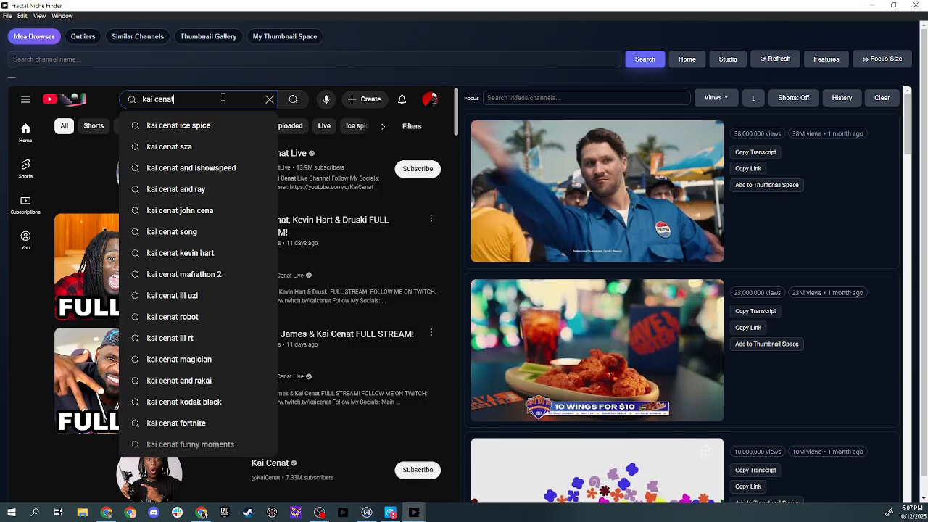
text(m)
key(BackSpace)
text(interview)
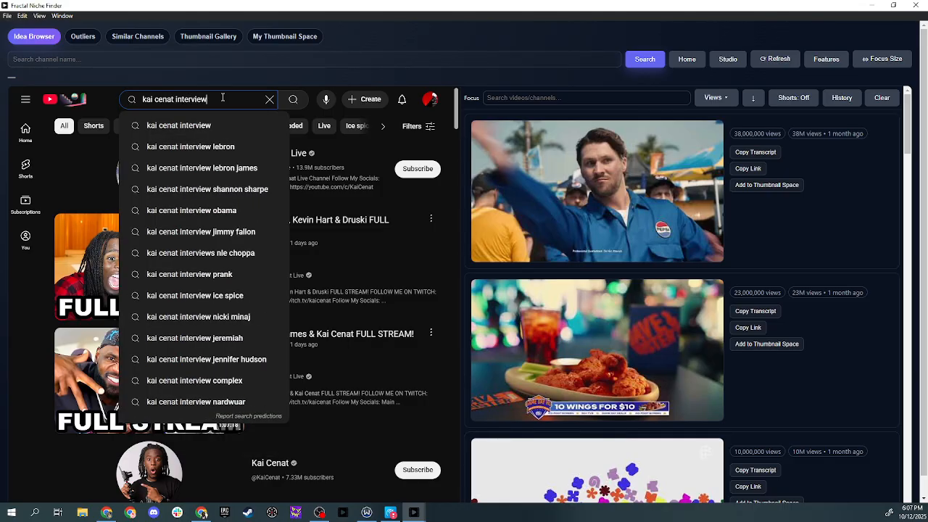
text( clip)
key(Return)
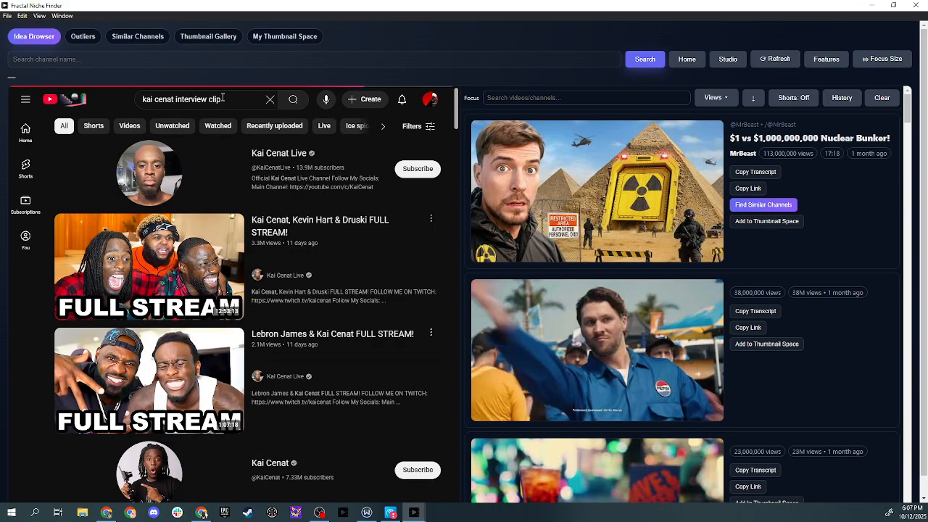
Copy the link of IShowSpeed's 'Hi Me In 3 Years' video from the suggested videos
scroll(300, 210, down, 4)
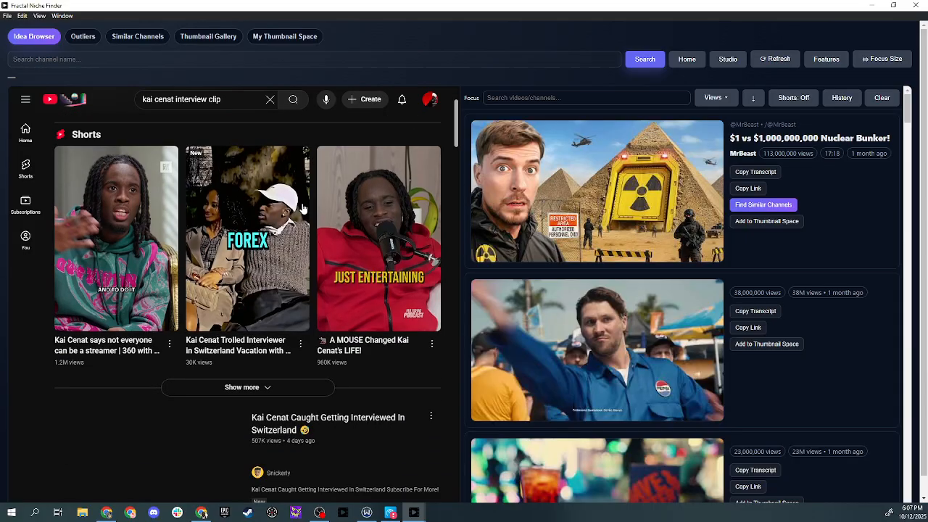
scroll(302, 208, down, 3)
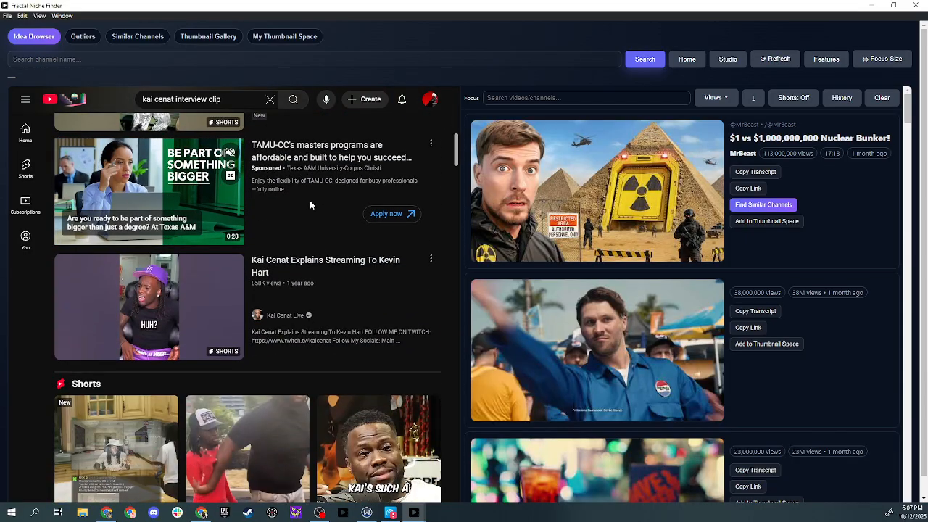
scroll(545, 266, down, 5)
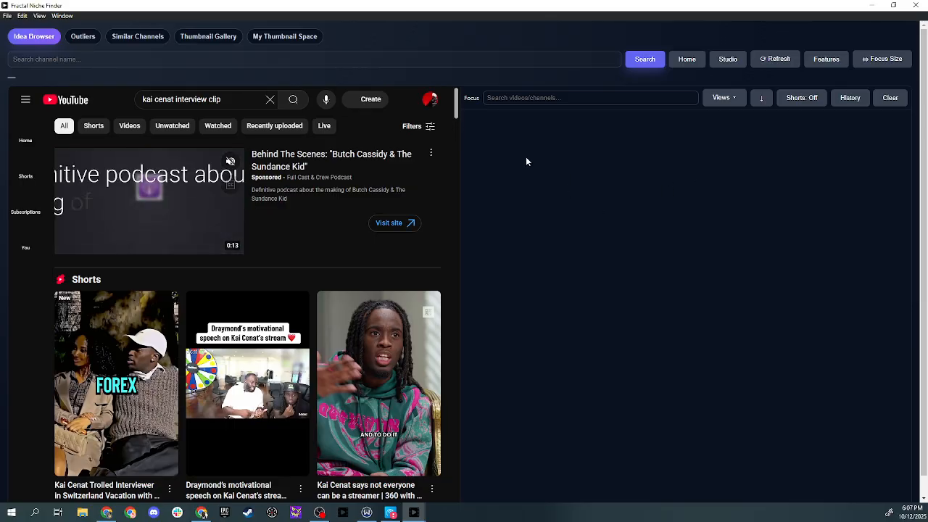
scroll(580, 177, down, 1)
scroll(631, 203, down, 2)
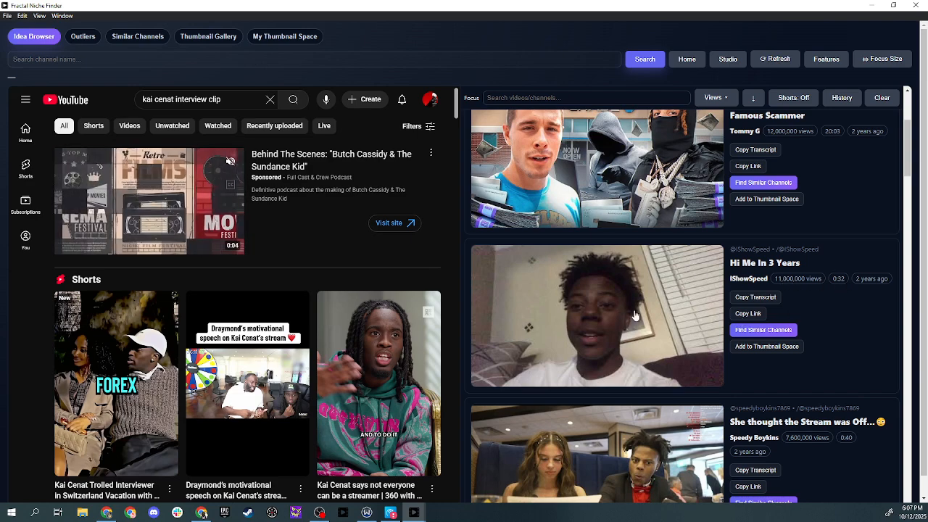
click(748, 313)
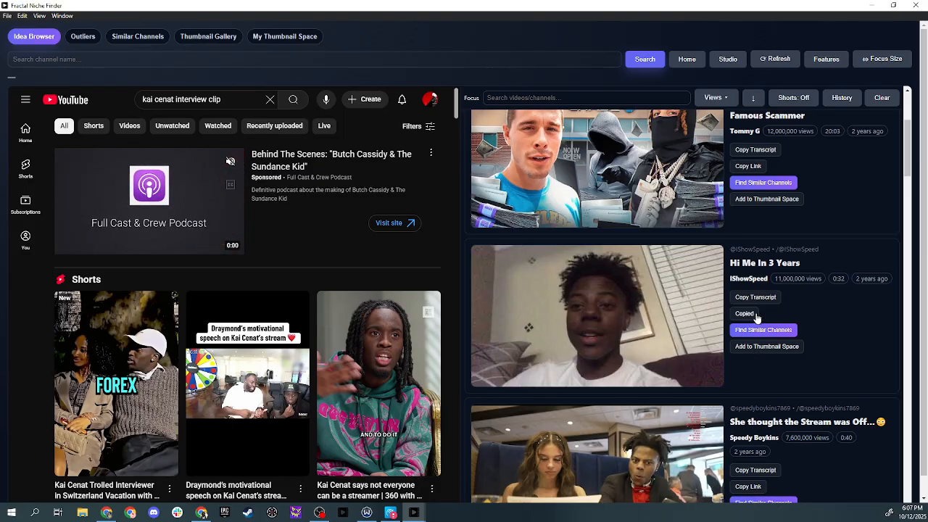
Switch to Fractal Video Shufflr and open the Advanced Editor, dismissing the Create with AI dialog
mouse_move(408, 487)
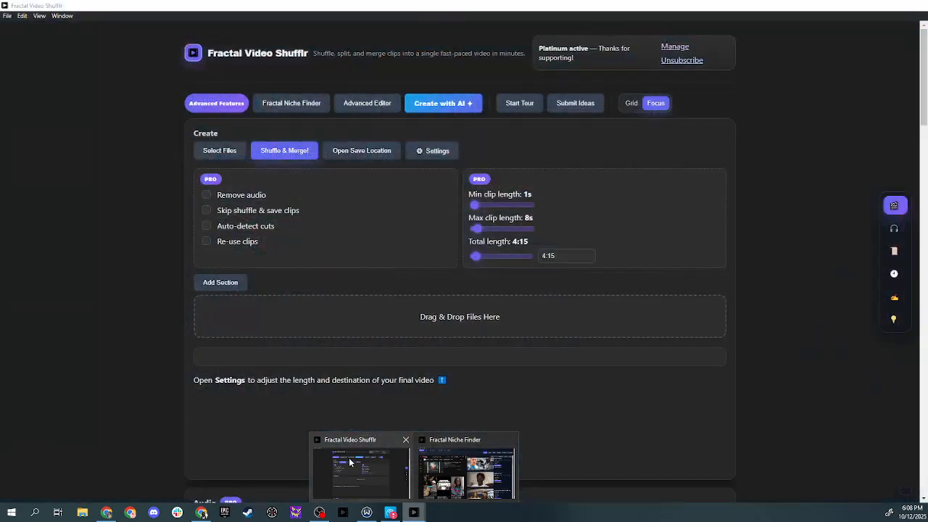
click(349, 457)
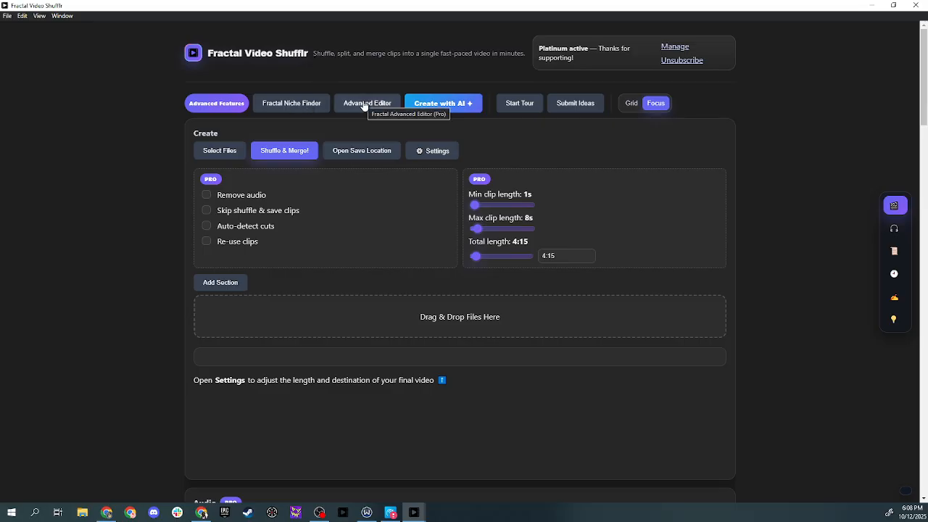
click(436, 107)
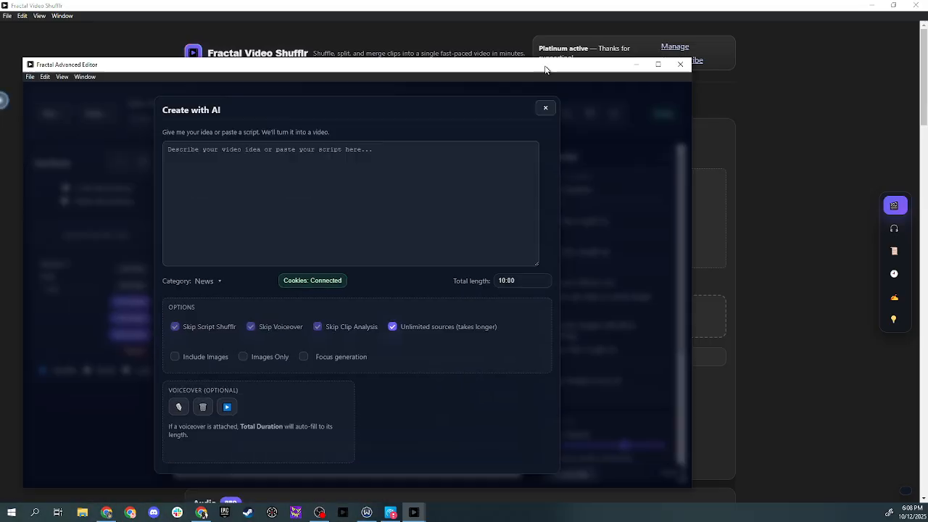
double_click(546, 67)
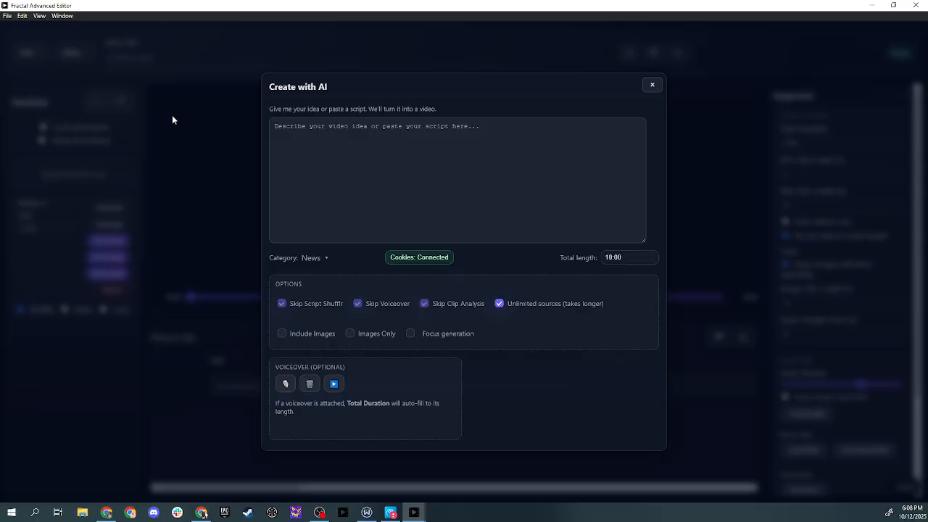
click(153, 155)
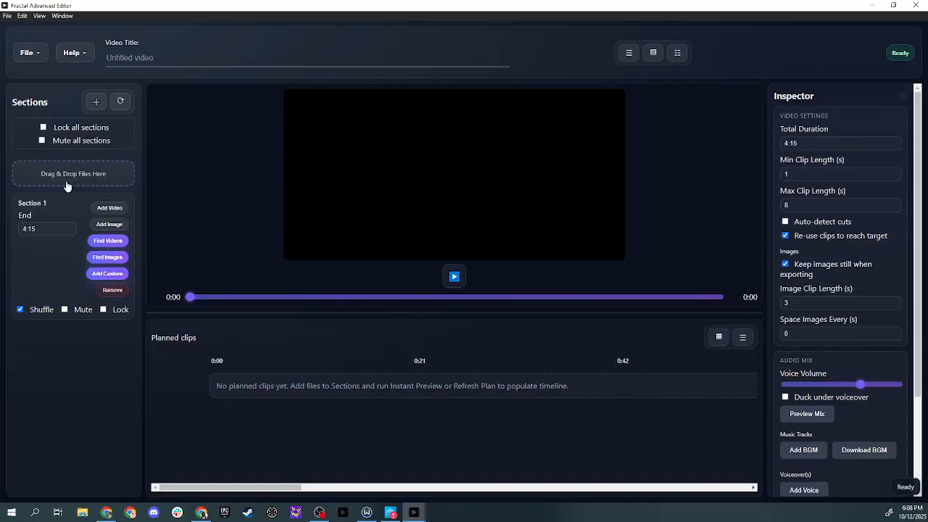
click(108, 242)
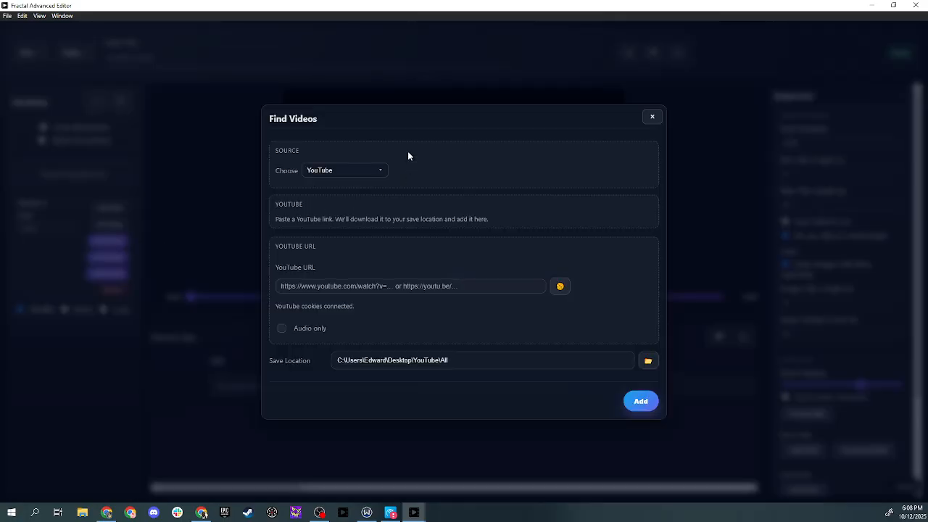
click(329, 289)
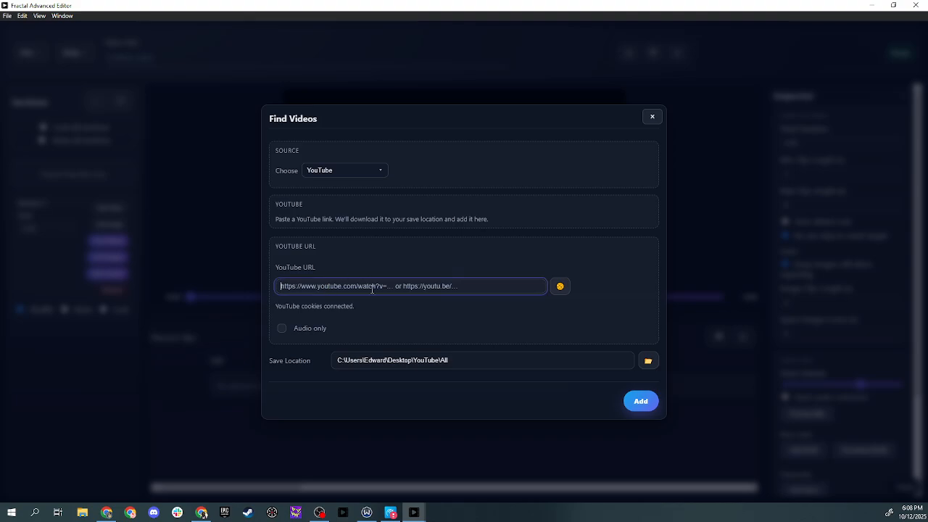
key(ctrl+v)
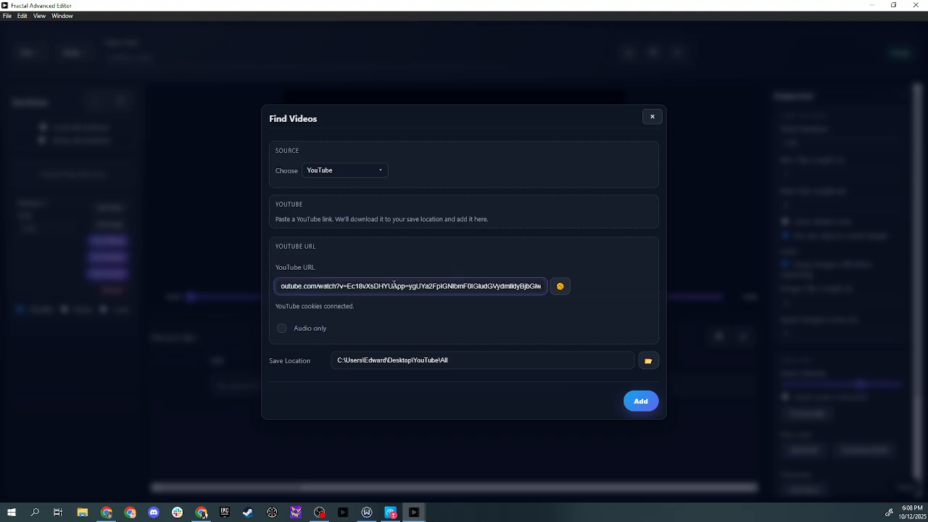
drag(394, 286, 559, 286)
key(BackSpace)
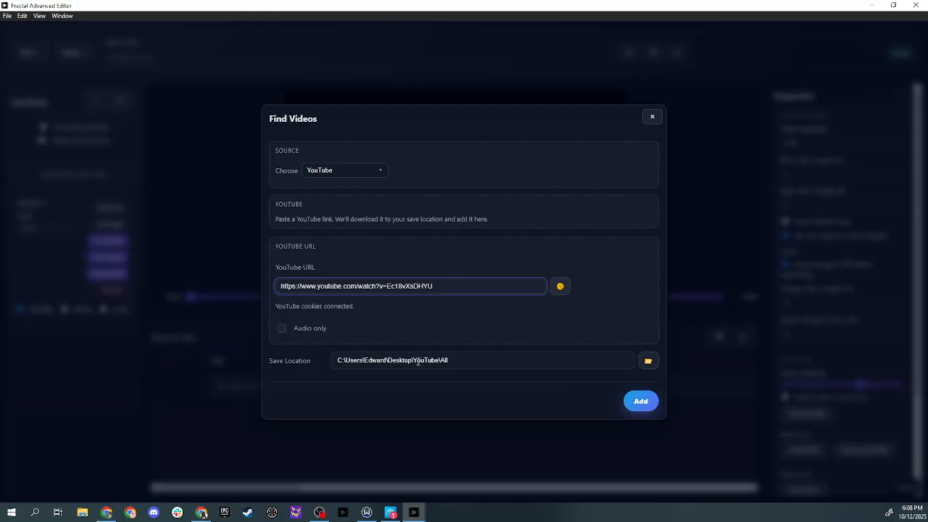
click(641, 401)
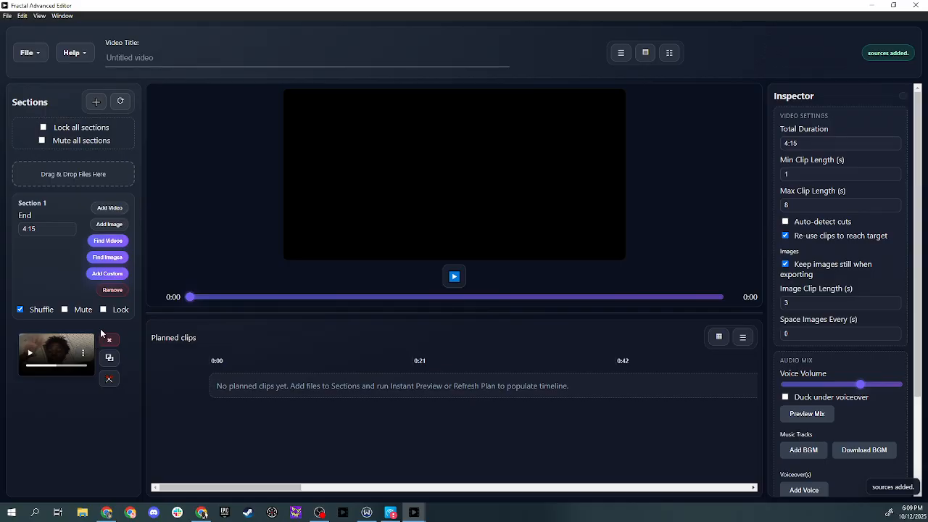
Open the Add Custom dialog and close it again
click(107, 274)
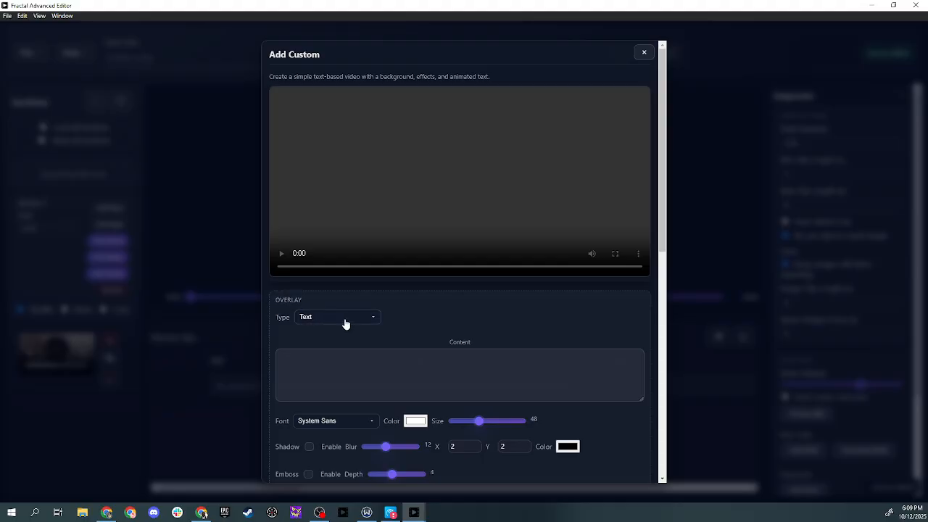
click(645, 53)
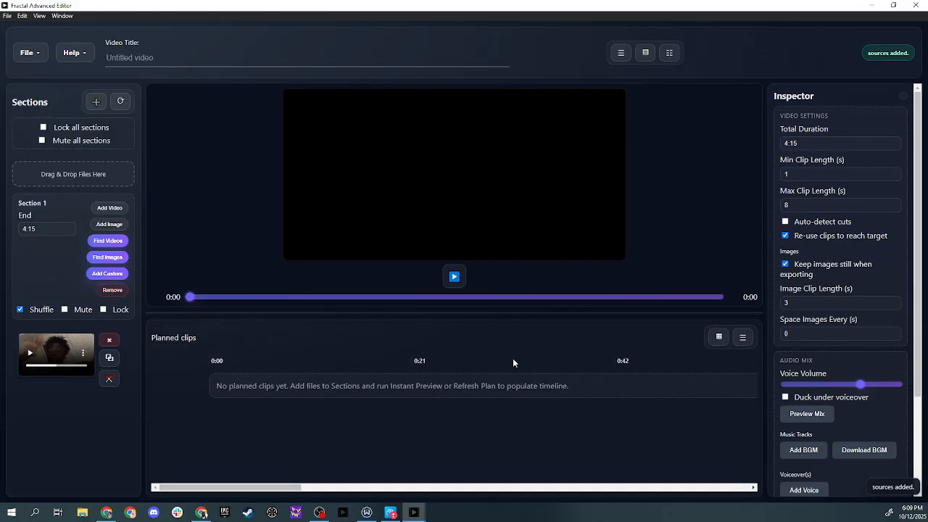
Switch to the Niche Finder and search YouTube for animated background video
mouse_move(423, 512)
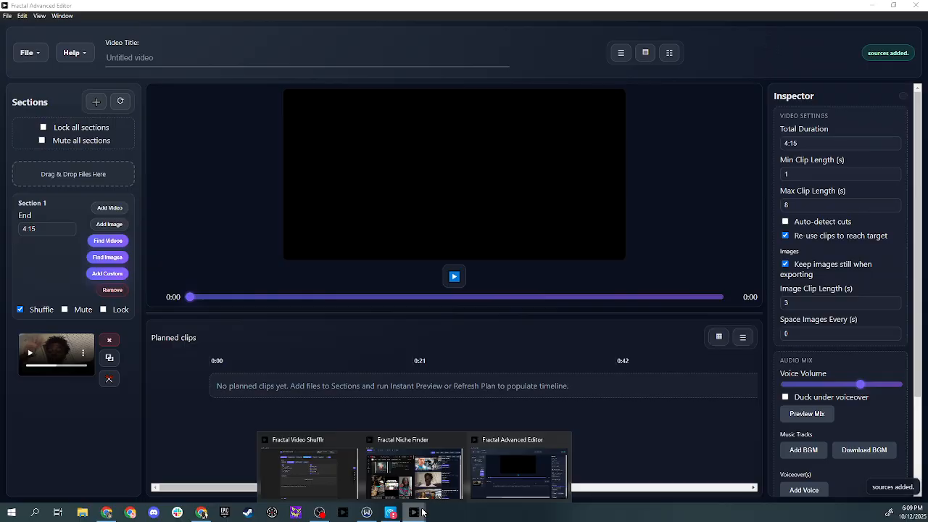
click(420, 464)
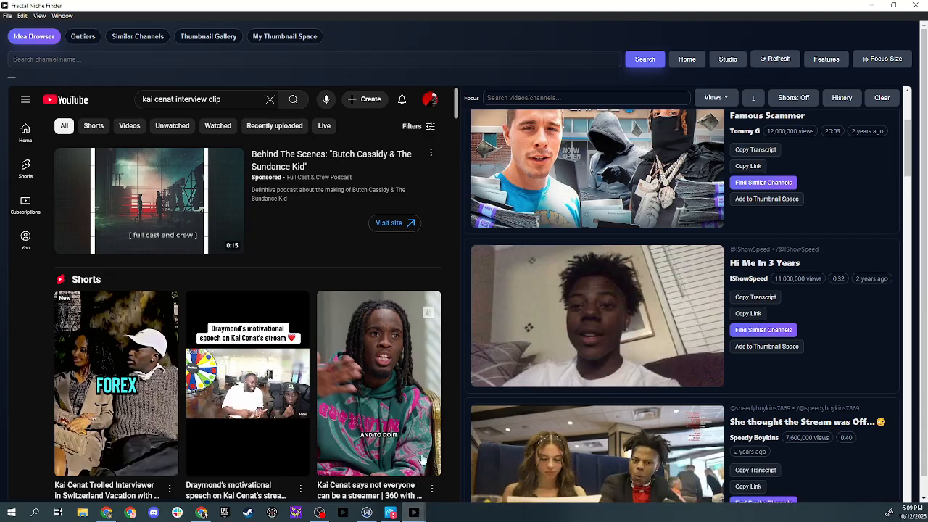
click(269, 99)
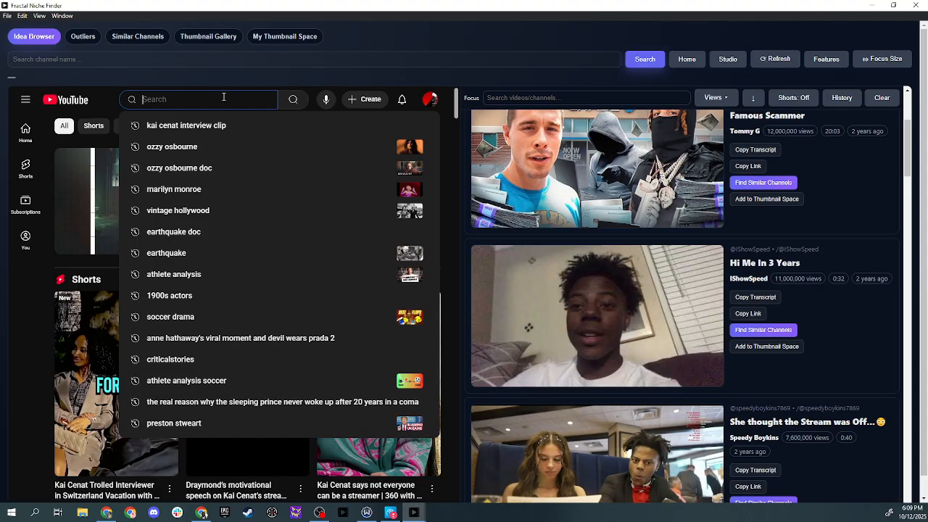
text(animated background)
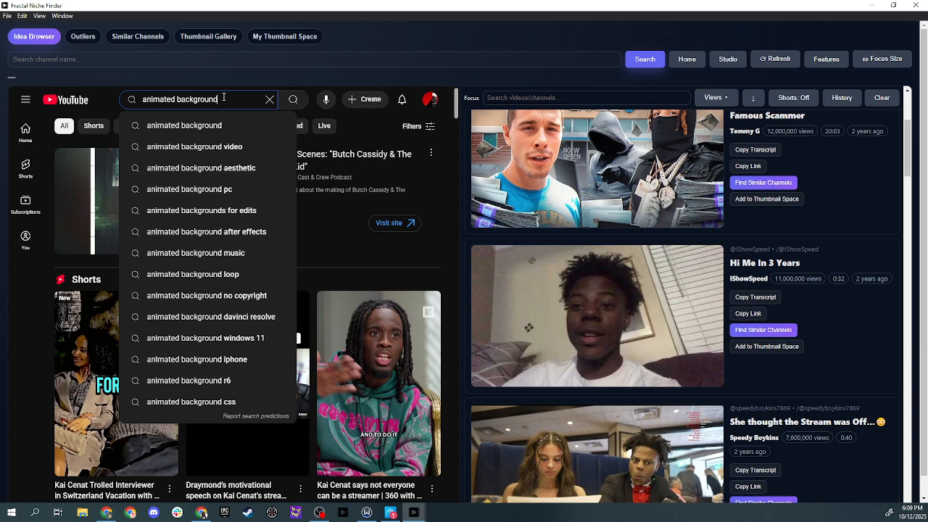
text( video)
key(Return)
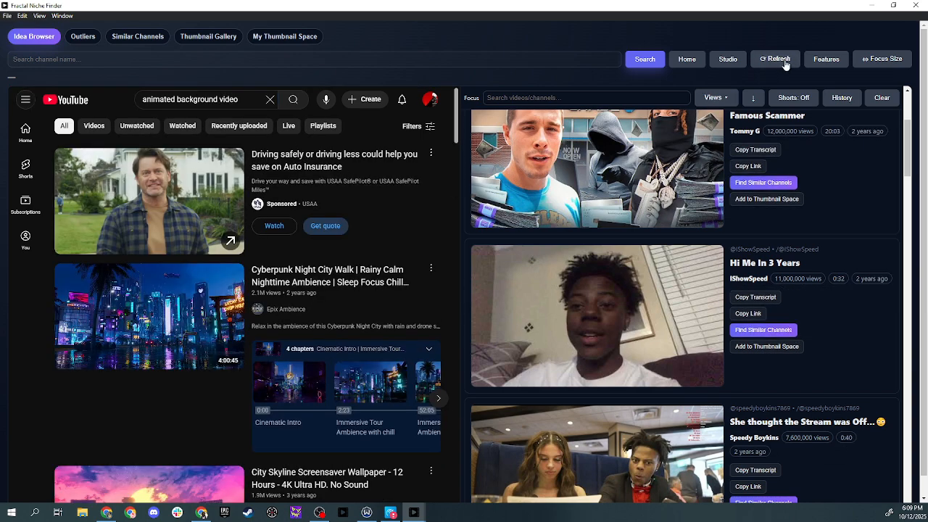
Refresh the suggestions and copy the link of the NO COPYRIGHT MOTION GRAPHICS animated background video
click(785, 65)
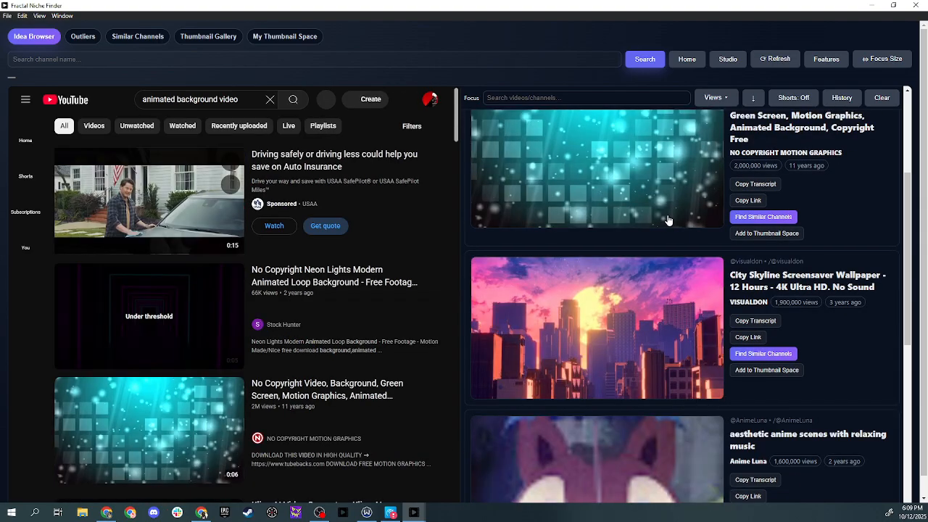
scroll(669, 220, down, 10)
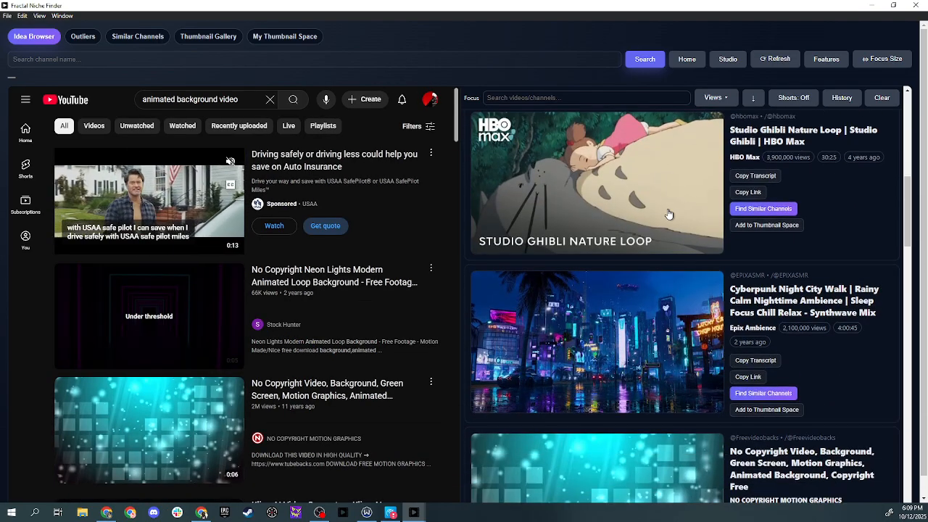
scroll(668, 214, down, 3)
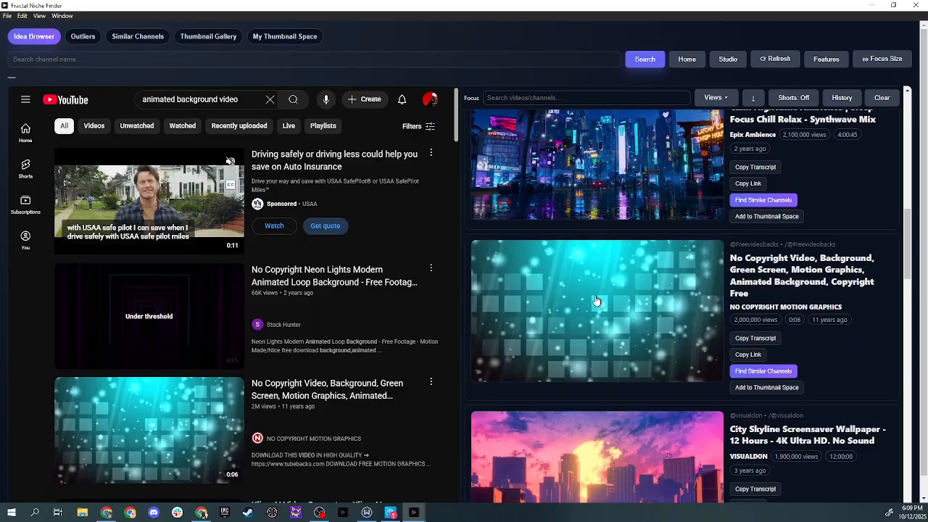
scroll(596, 300, down, 4)
scroll(599, 297, up, 4)
scroll(740, 277, down, 1)
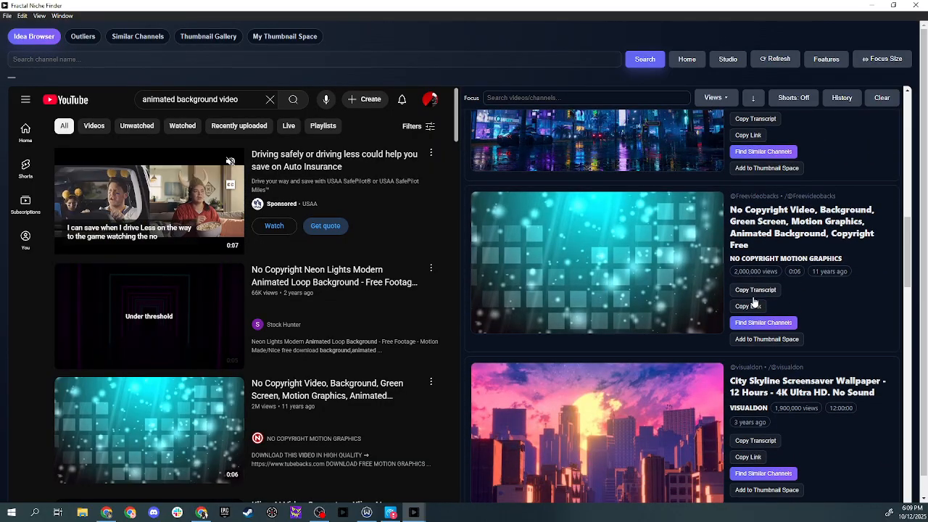
click(755, 302)
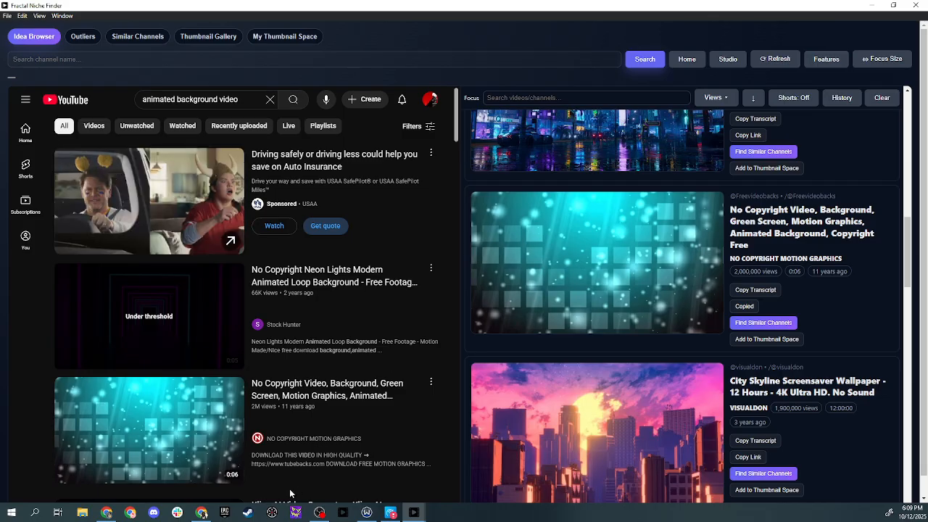
mouse_move(424, 513)
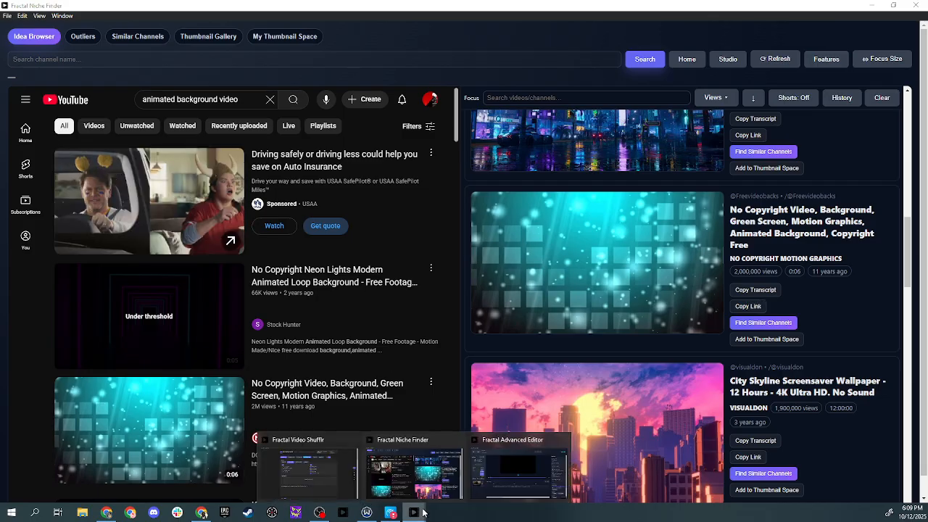
click(525, 480)
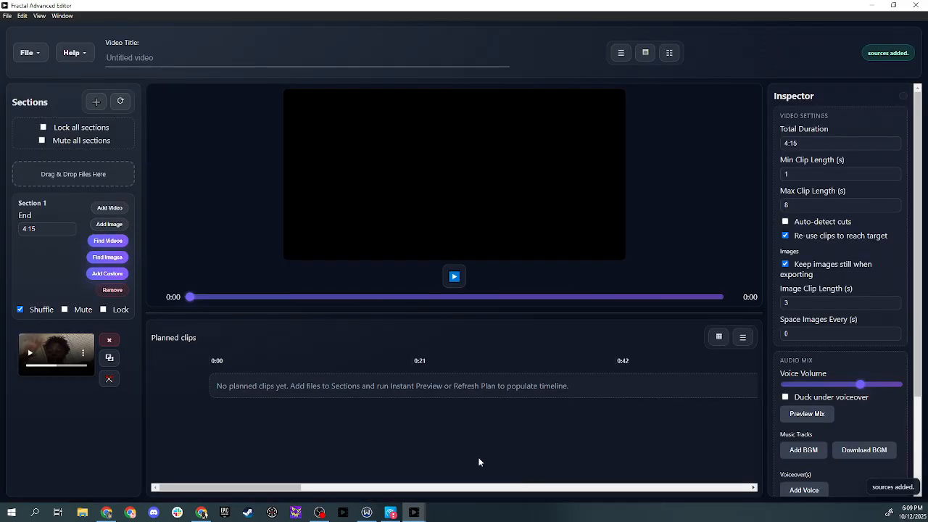
click(109, 241)
click(345, 293)
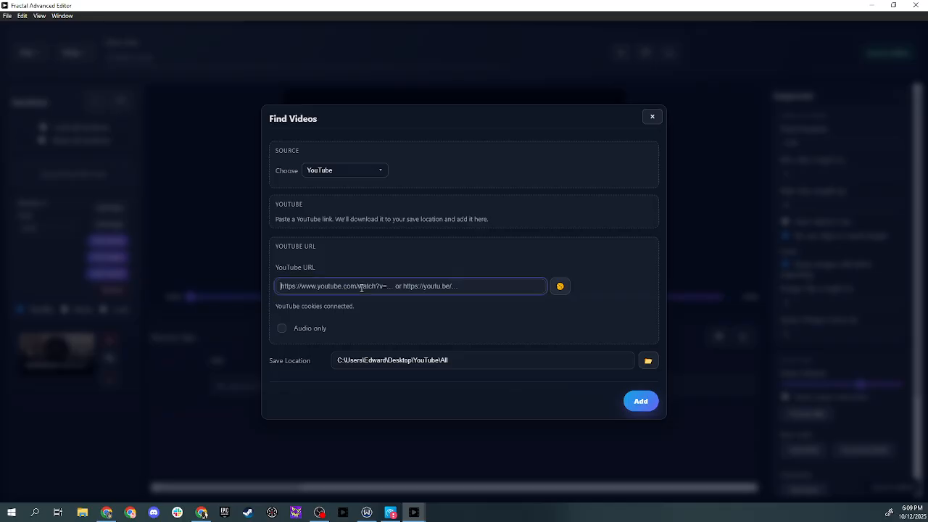
key(ctrl+v)
drag(335, 286, 543, 292)
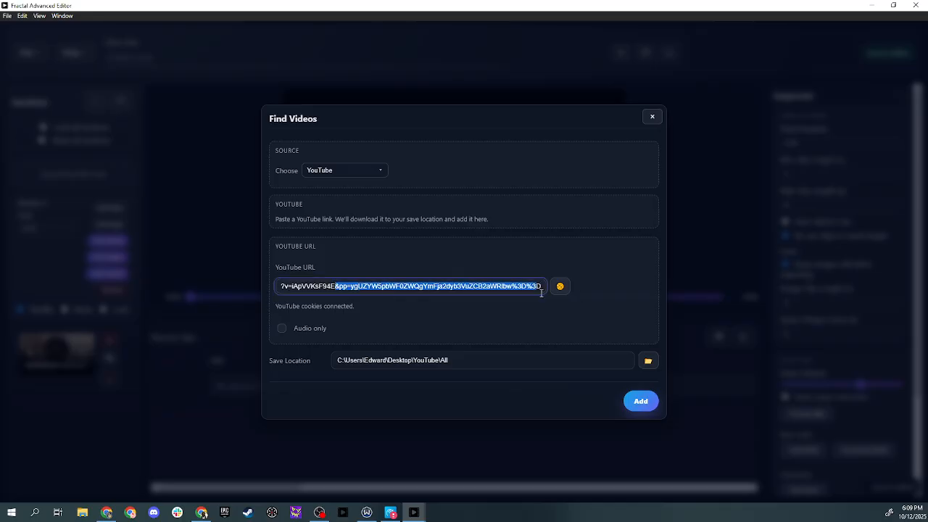
key(BackSpace)
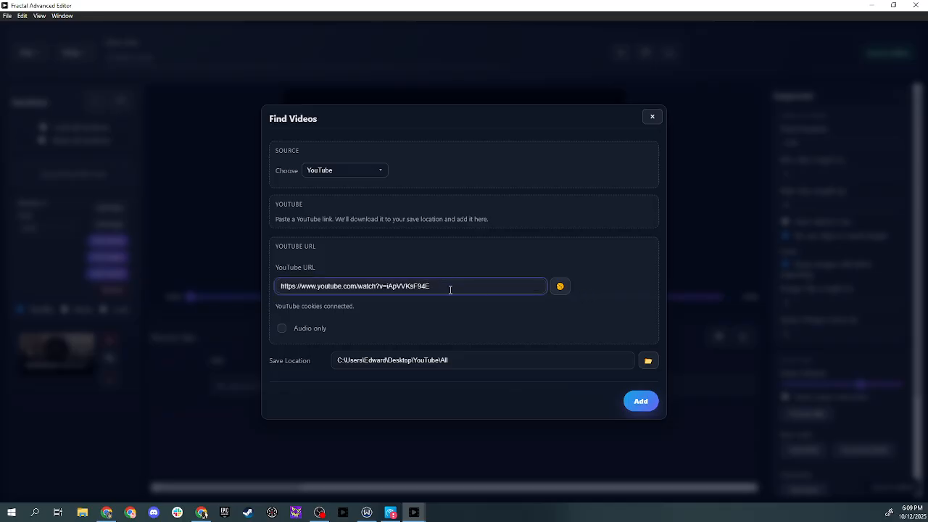
click(641, 401)
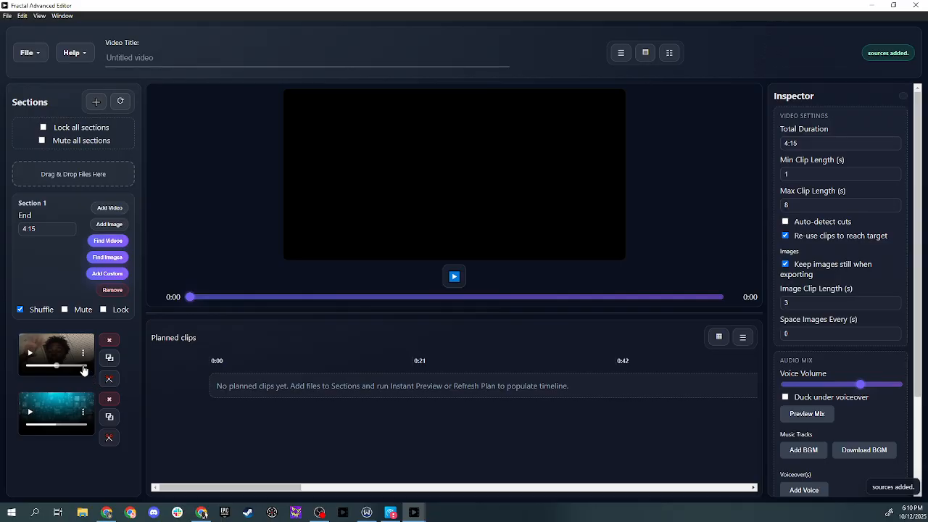
Open the Add Custom dialog and set the overlay type to Media (image/video)
drag(40, 426, 50, 426)
mouse_move(49, 373)
mouse_down()
mouse_move(39, 372)
mouse_move(63, 372)
mouse_up()
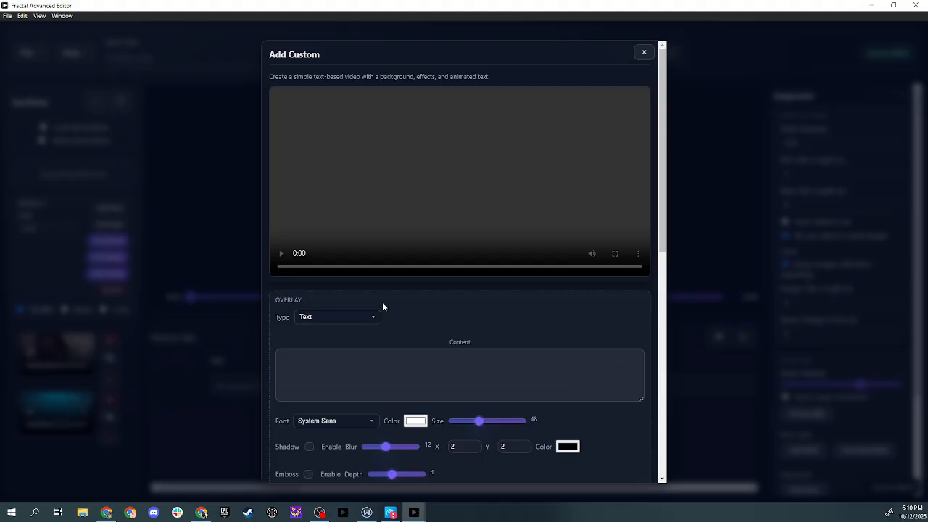
click(333, 325)
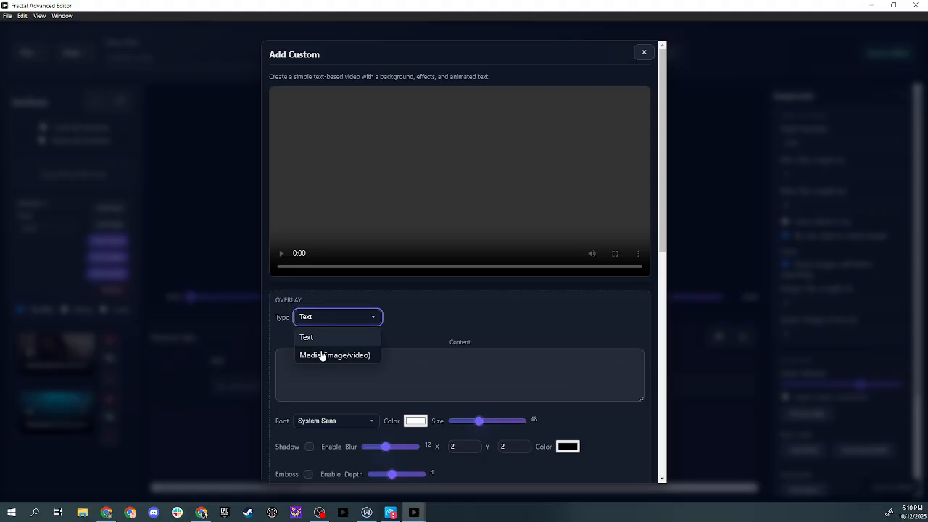
click(338, 355)
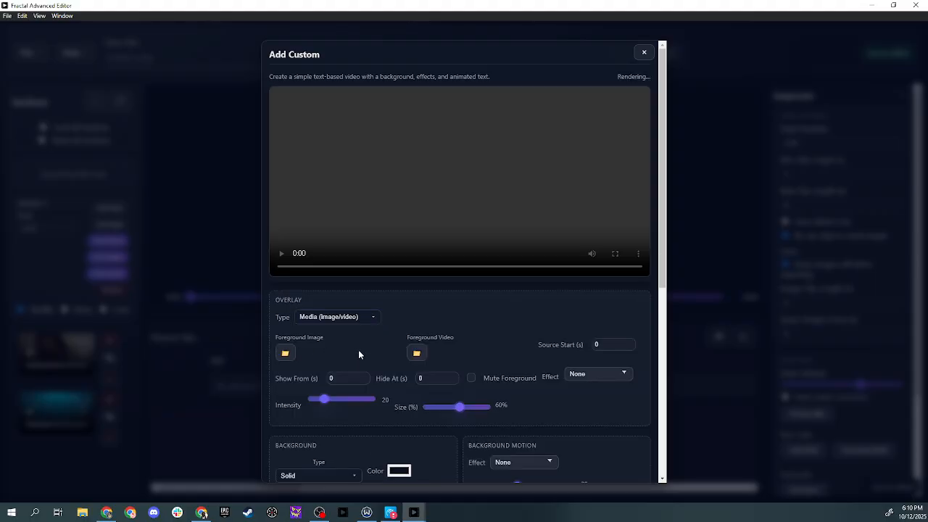
Choose Ec18vXsDHYU.mp4 from the YouTube\All folder as the foreground video
click(416, 354)
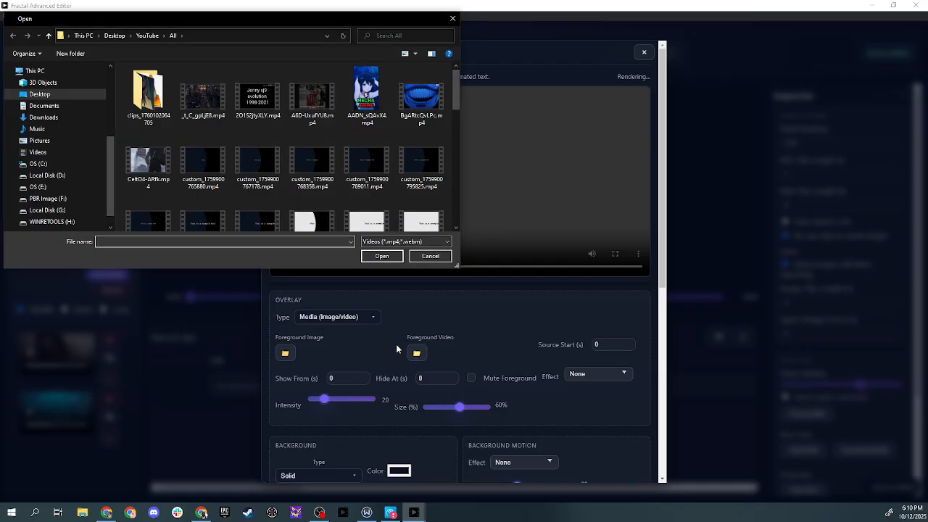
scroll(270, 178, down, 1)
scroll(270, 178, down, 1)
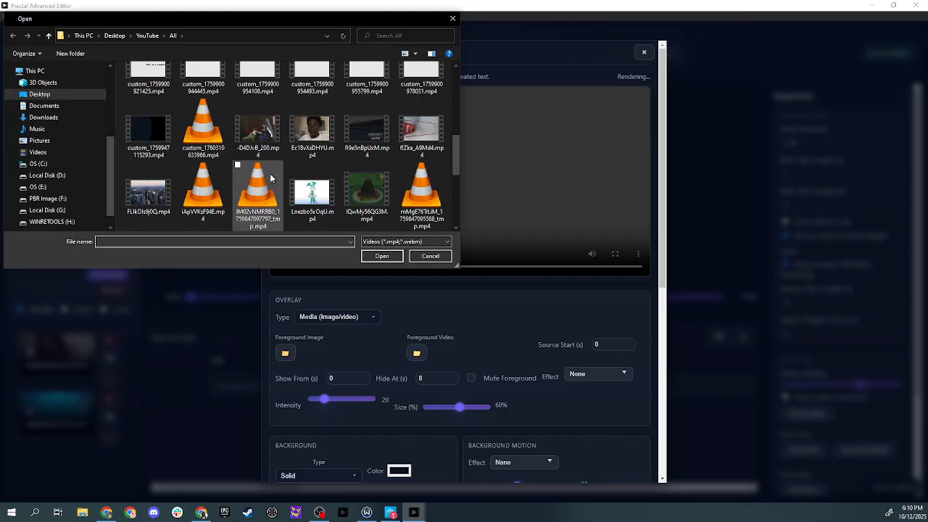
click(316, 142)
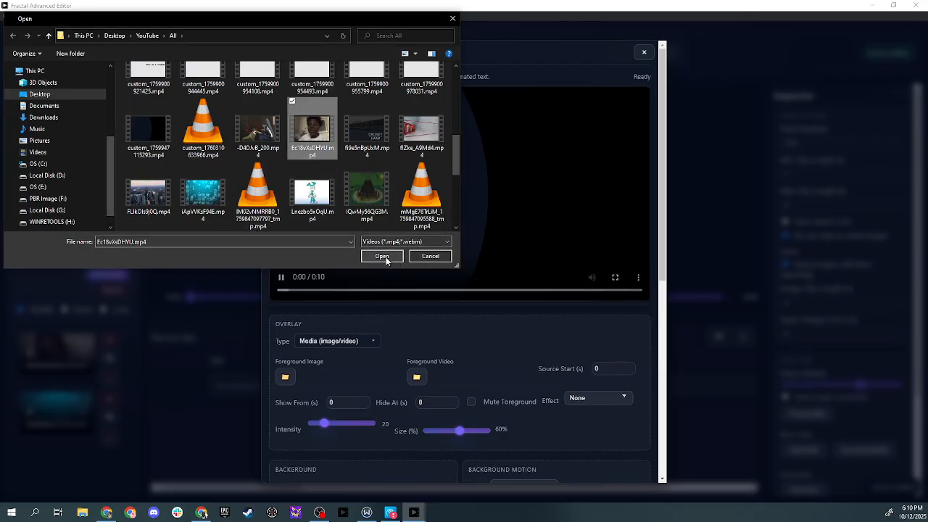
click(387, 257)
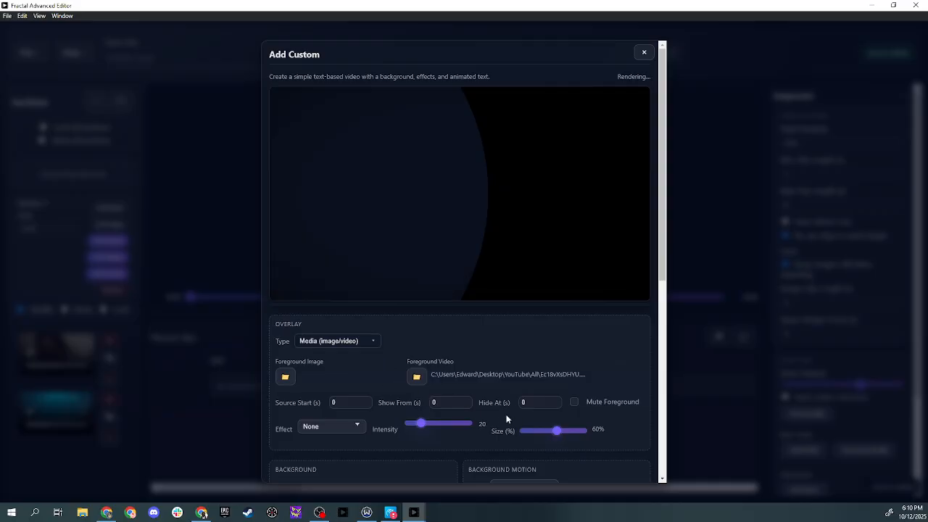
Set the background type to Video
scroll(503, 421, down, 3)
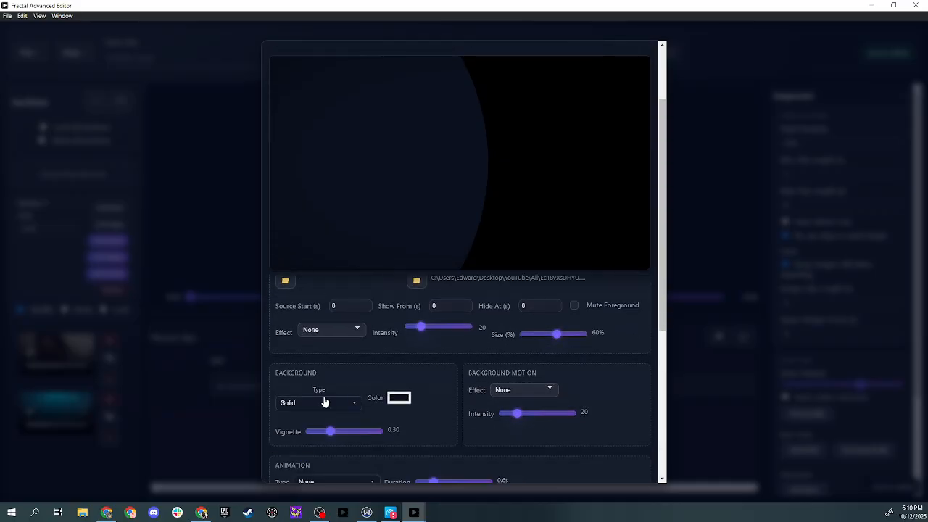
scroll(314, 378, down, 2)
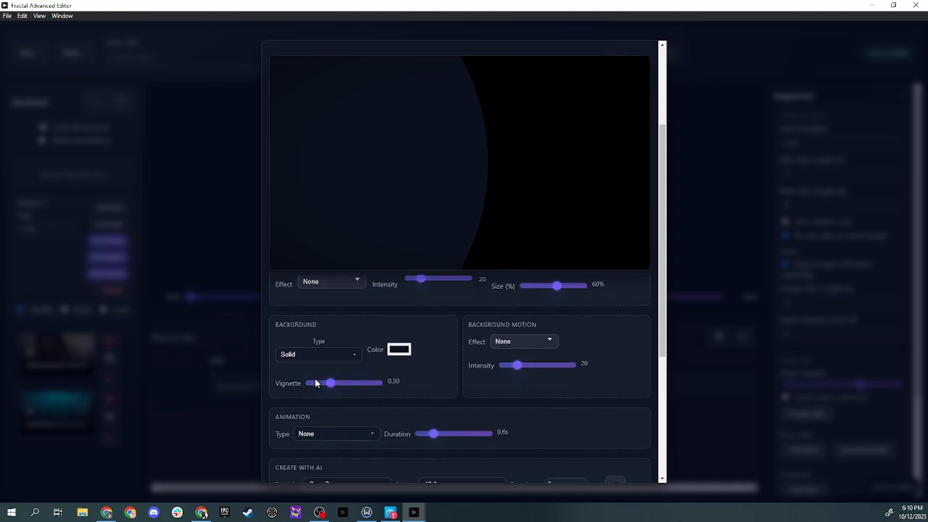
scroll(315, 377, up, 1)
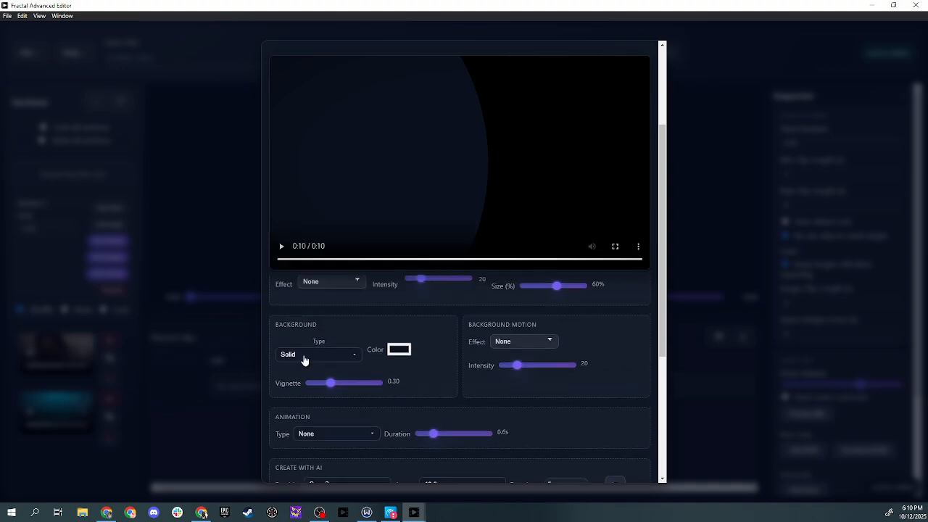
click(333, 357)
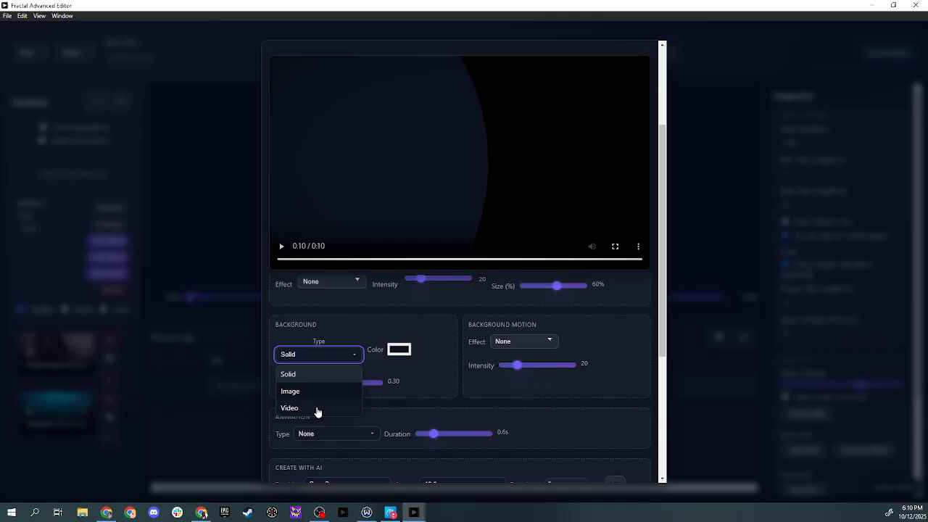
click(317, 409)
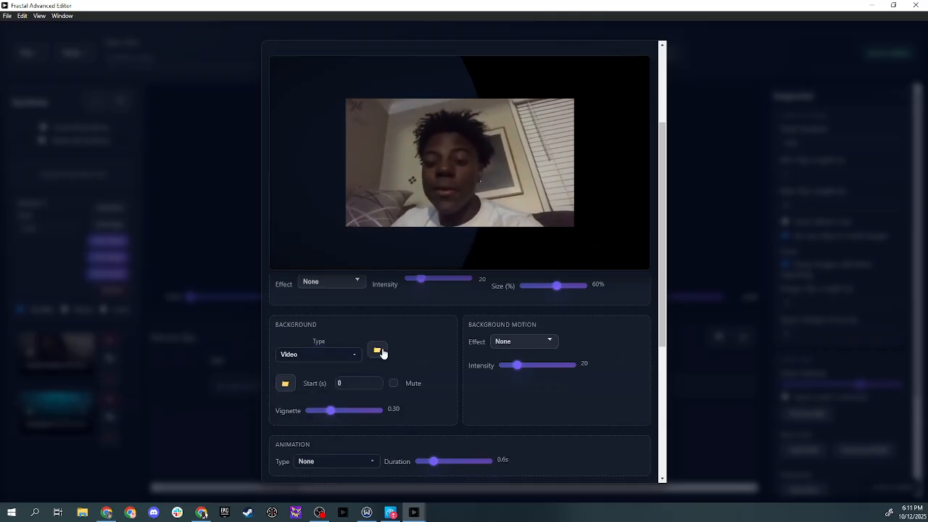
click(282, 247)
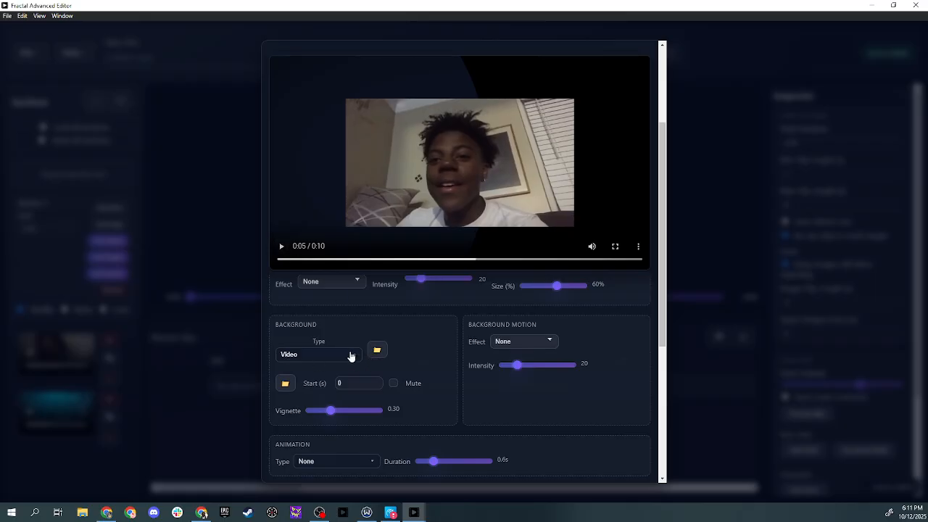
click(377, 350)
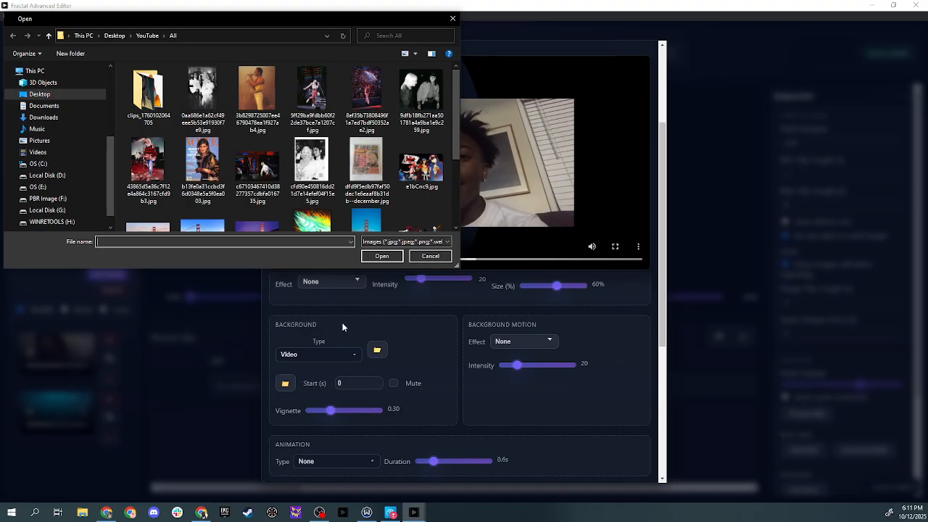
scroll(318, 173, down, 2)
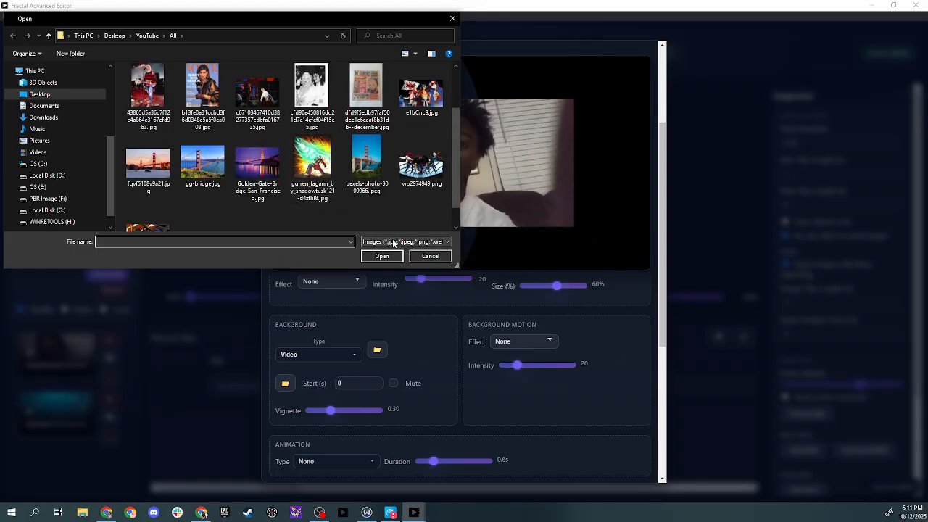
click(435, 258)
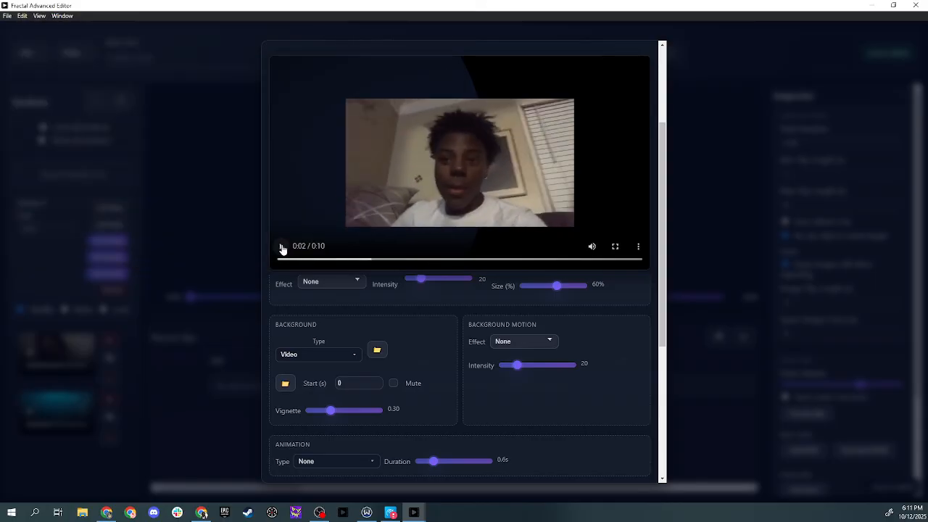
click(378, 351)
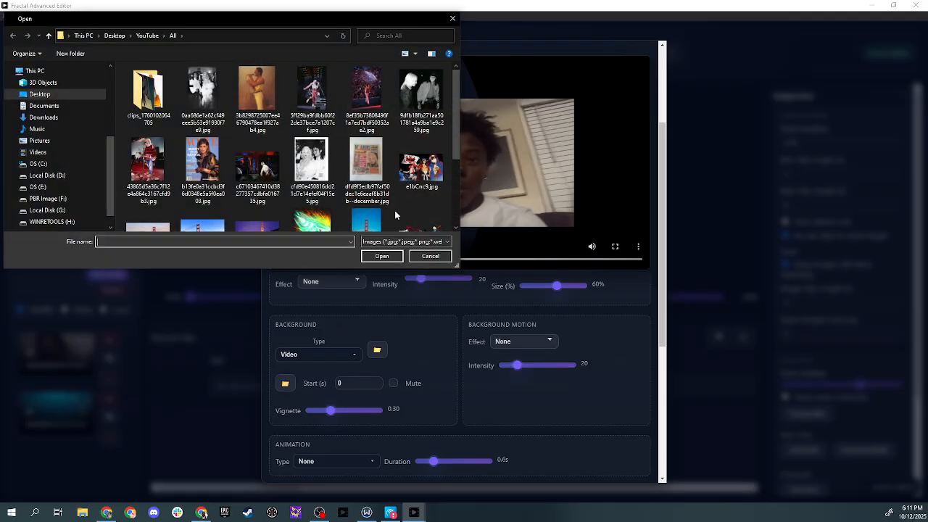
click(431, 256)
Choose iApVVKsF94E.mp4 as the background video file
click(285, 382)
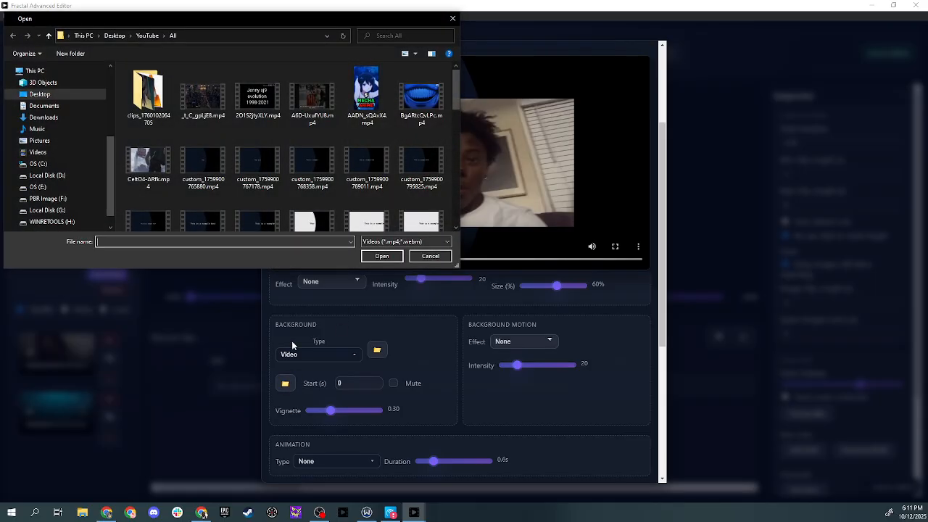
scroll(290, 174, down, 5)
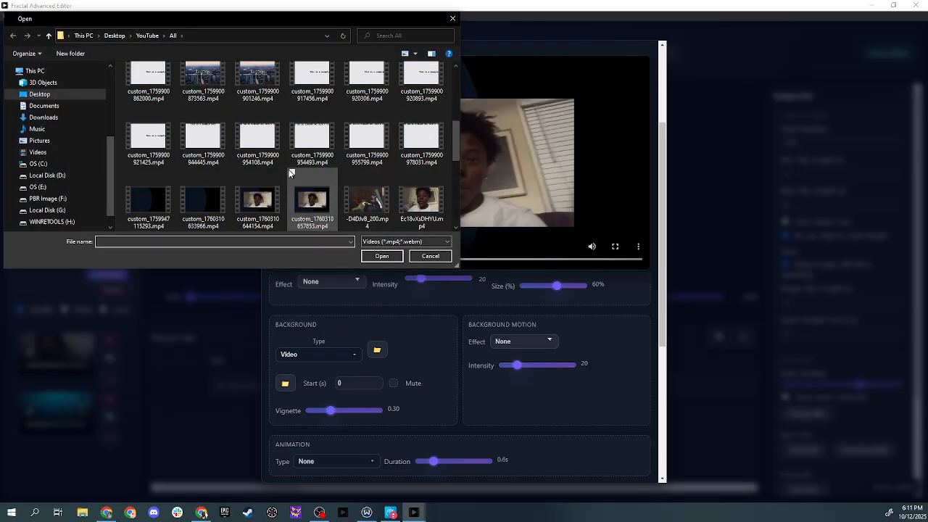
scroll(290, 174, down, 1)
click(312, 195)
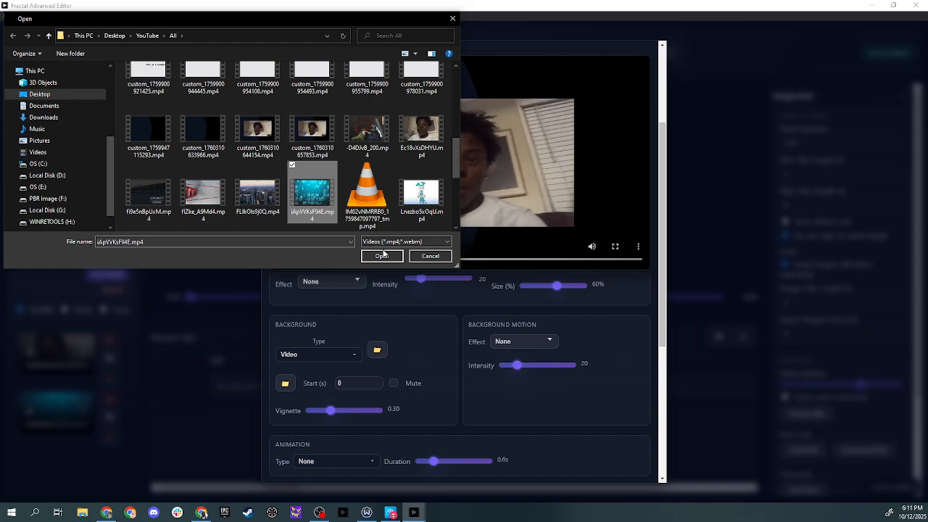
click(382, 256)
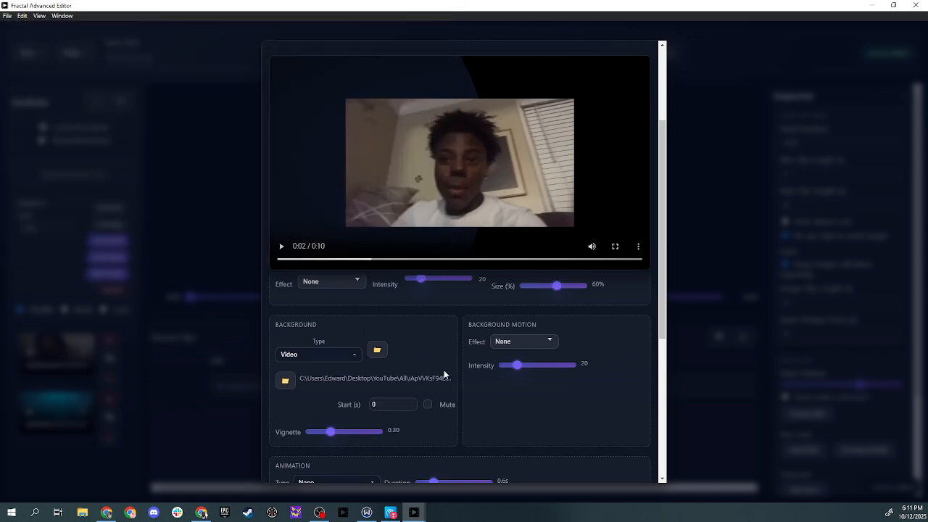
Set the background vignette to 0.00
scroll(443, 370, up, 2)
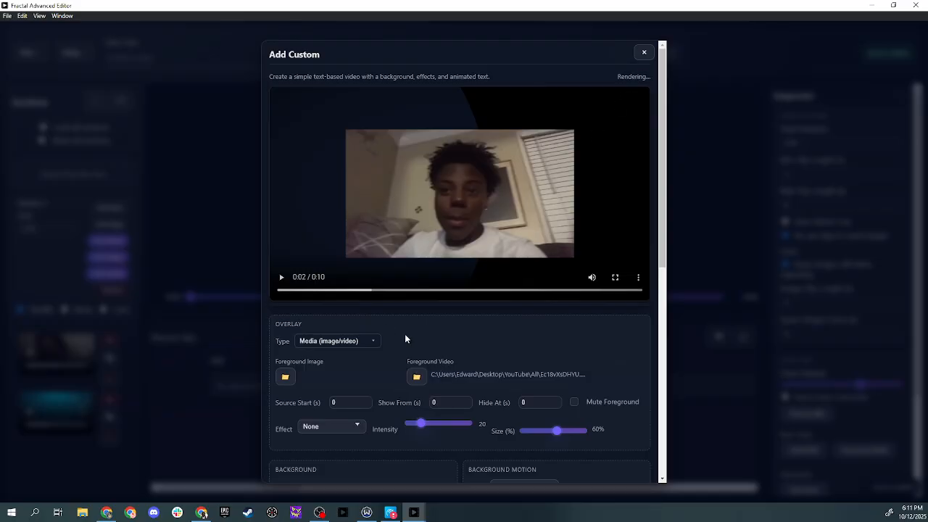
scroll(406, 335, down, 1)
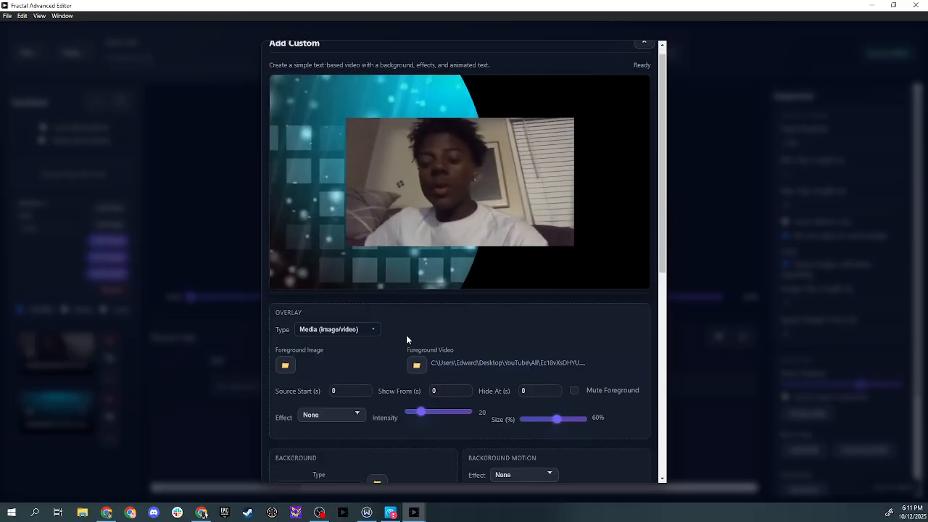
scroll(393, 377, down, 2)
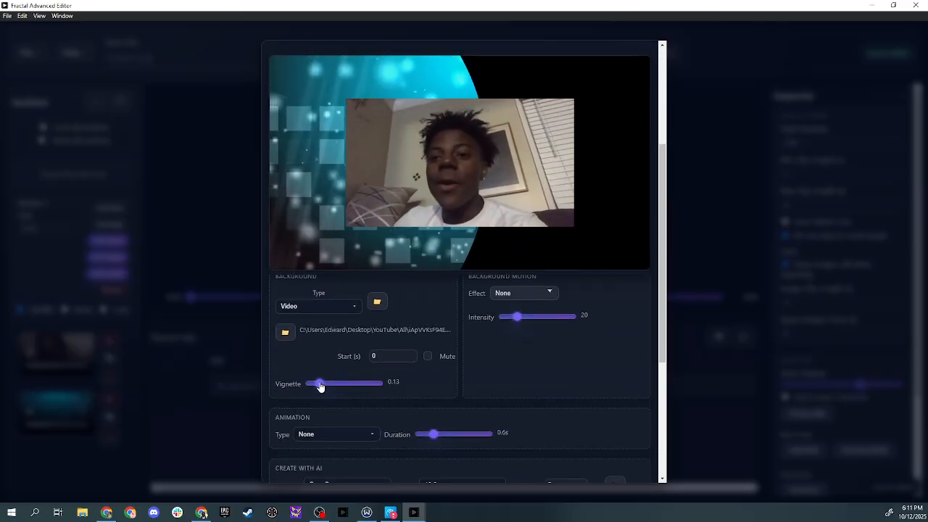
drag(321, 385, 303, 385)
scroll(333, 378, up, 2)
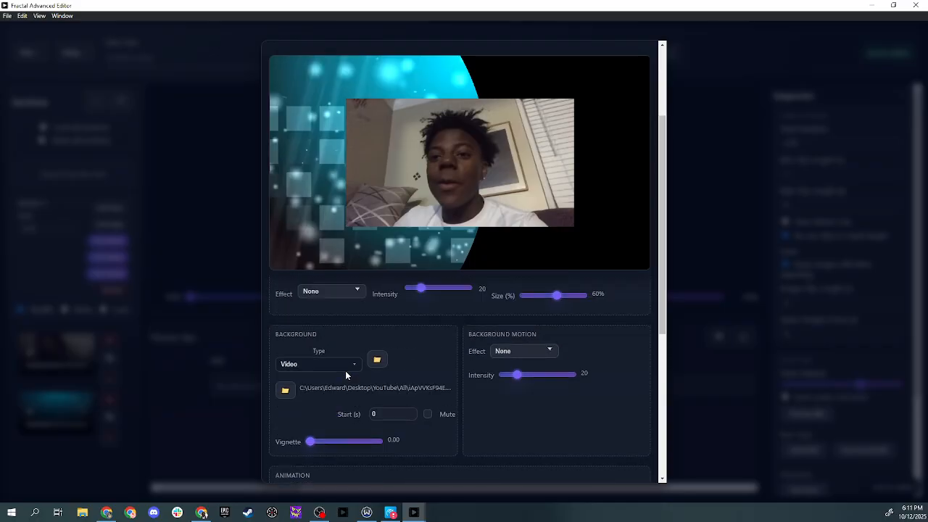
scroll(464, 332, up, 2)
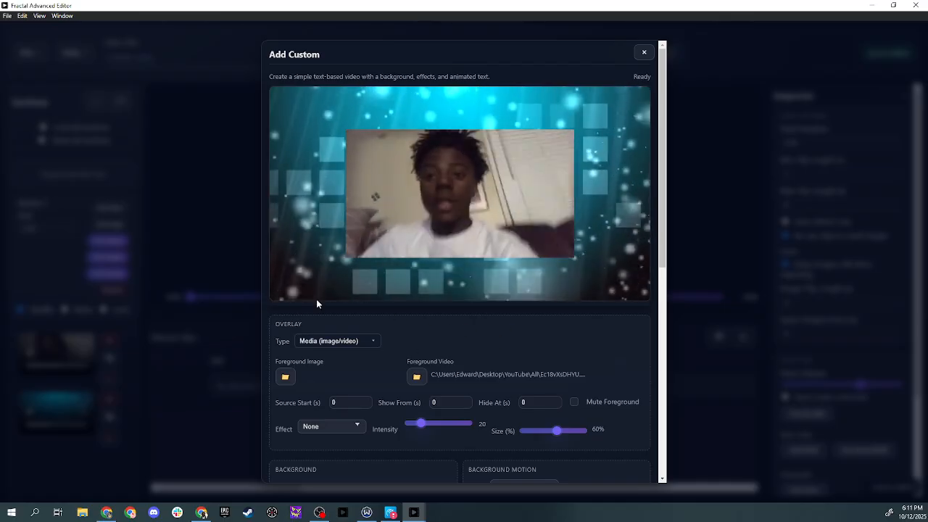
Play the composite preview and scroll through the remaining Add Custom options
click(282, 278)
scroll(471, 343, down, 5)
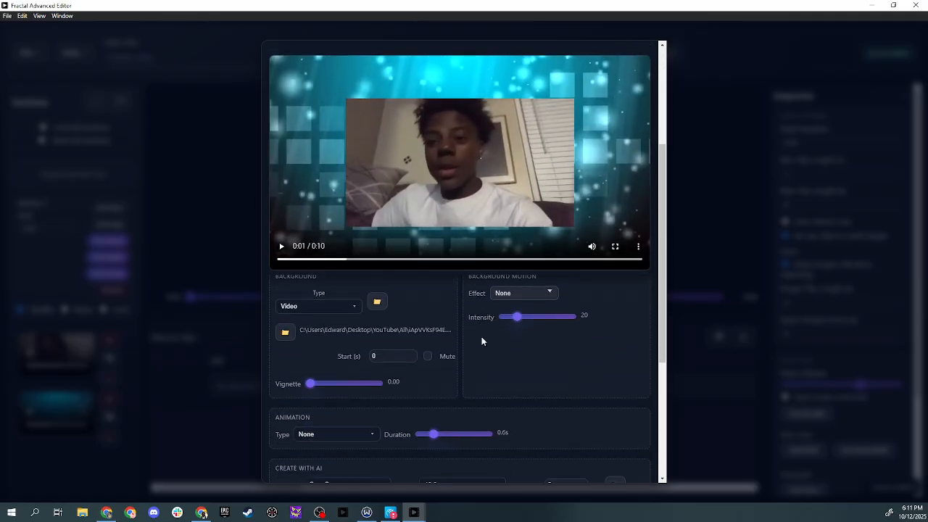
scroll(447, 316, down, 2)
scroll(447, 317, up, 1)
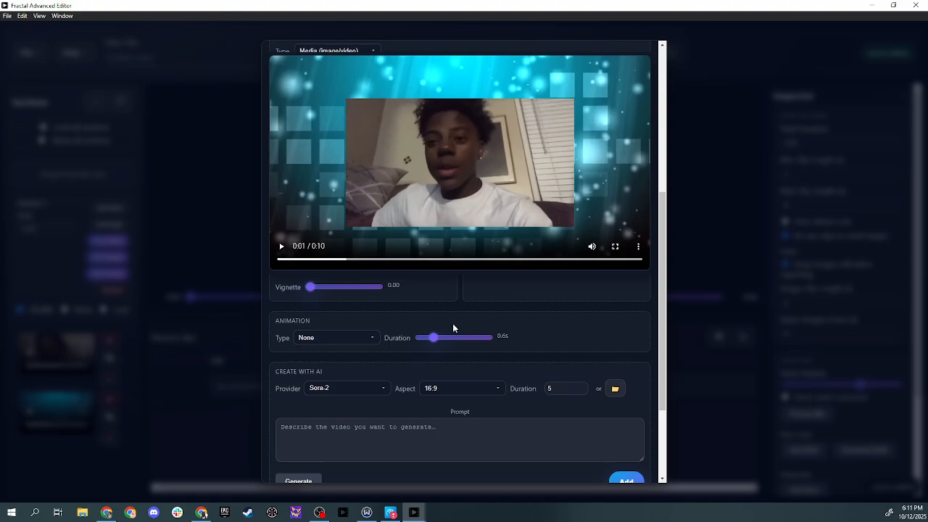
scroll(454, 326, down, 1)
scroll(454, 326, down, 2)
scroll(435, 363, up, 1)
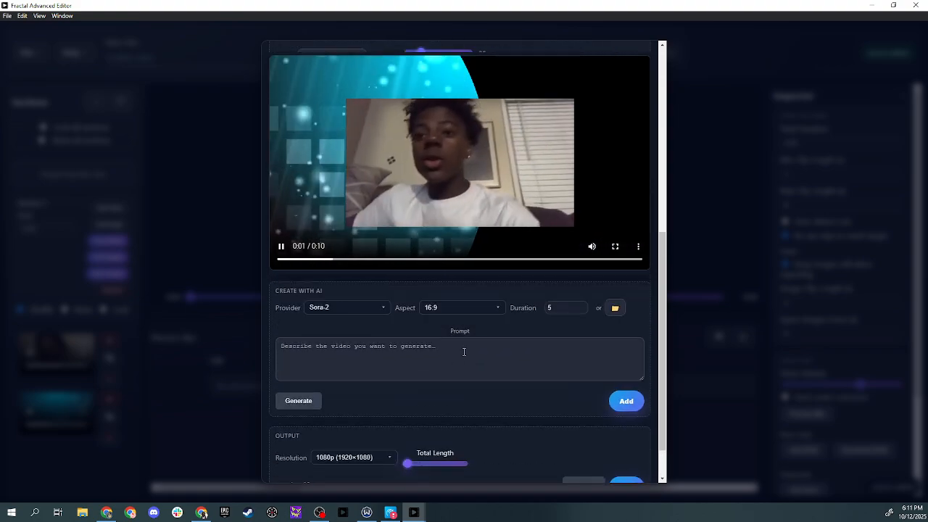
Set the output Total Length slider to its minimum position
scroll(420, 398, down, 1)
scroll(417, 406, down, 1)
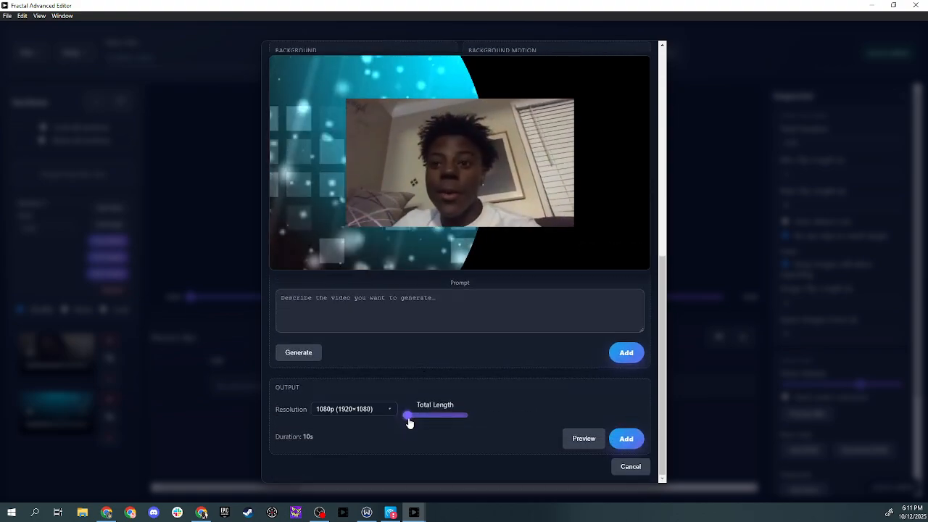
drag(409, 420, 409, 420)
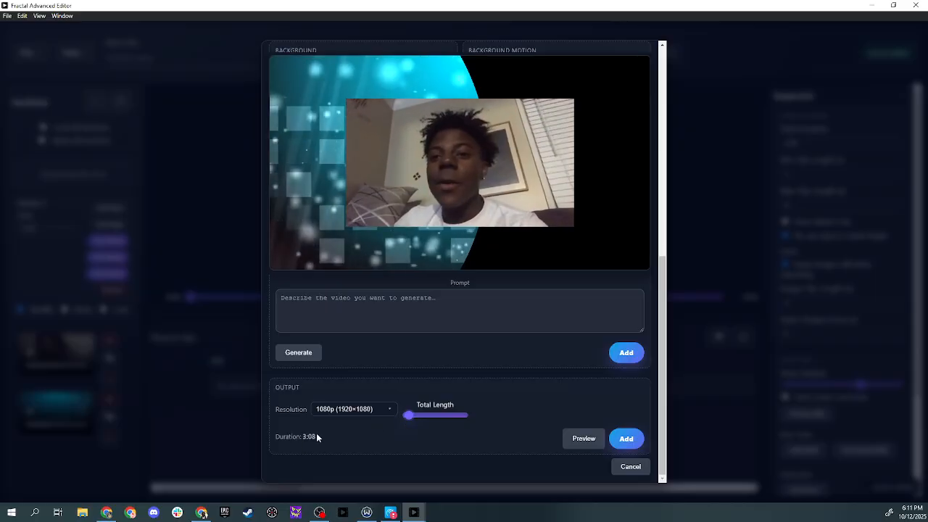
Review the overlay and background settings of the custom clip and play its preview
scroll(406, 399, up, 3)
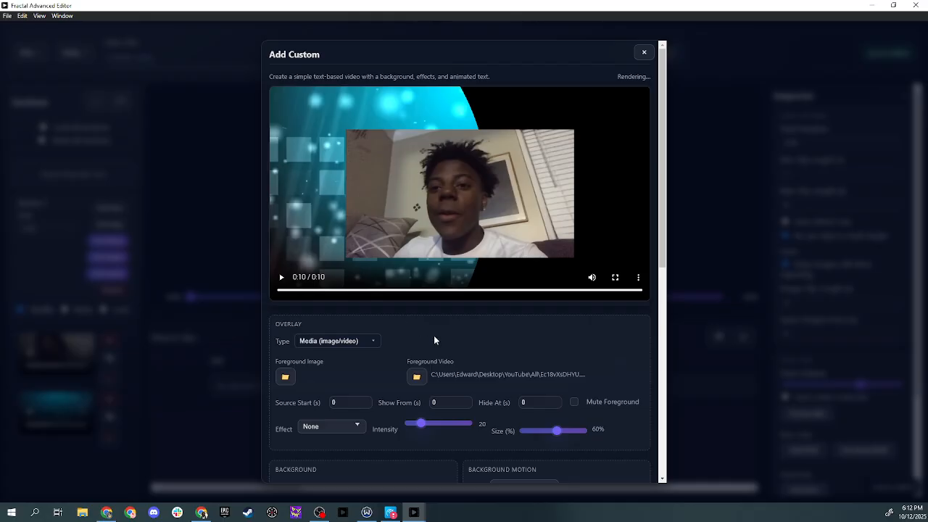
scroll(434, 337, down, 2)
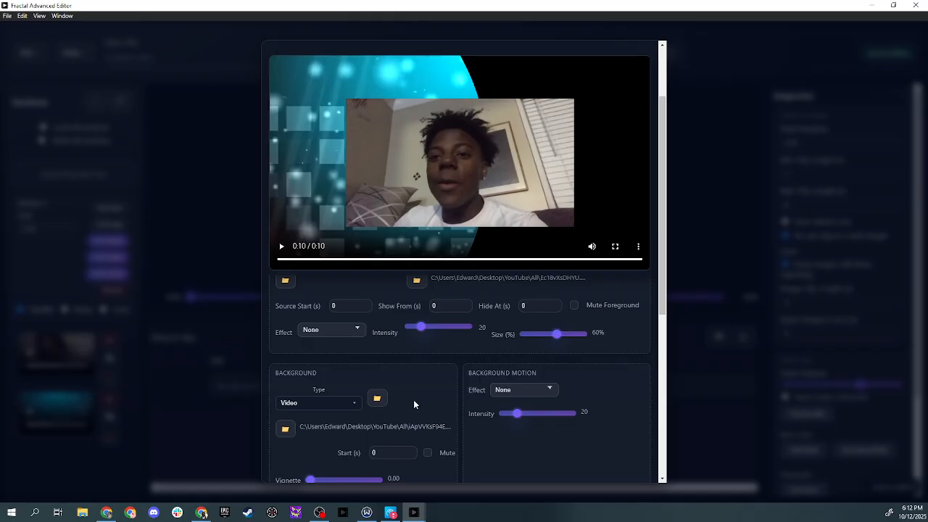
scroll(457, 399, up, 2)
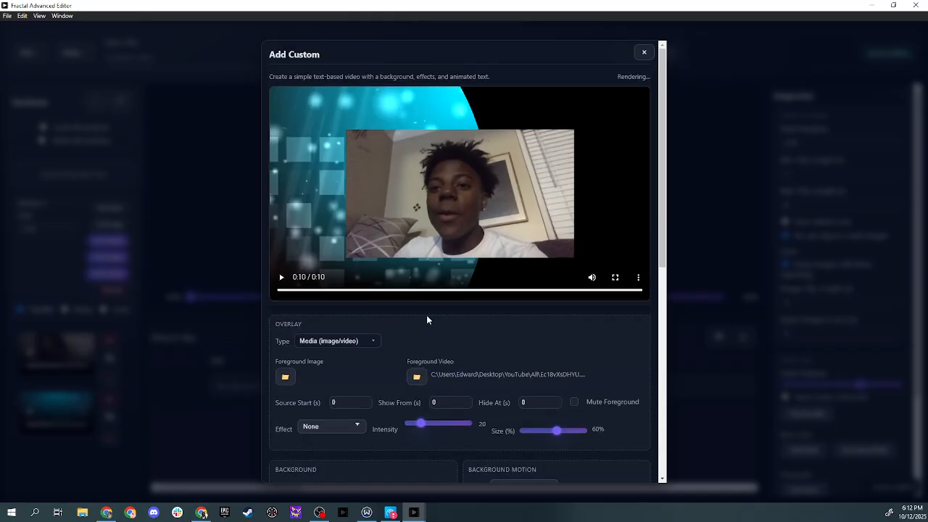
scroll(415, 348, down, 7)
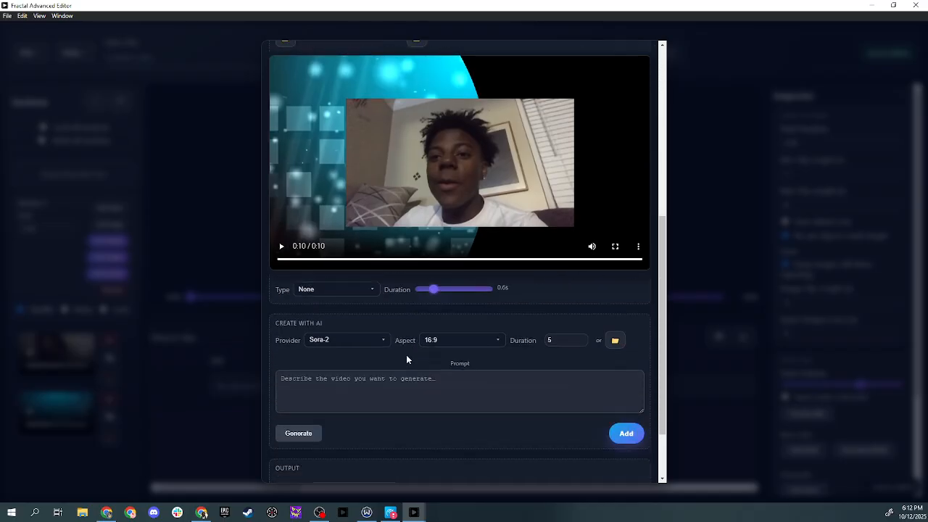
scroll(407, 357, down, 1)
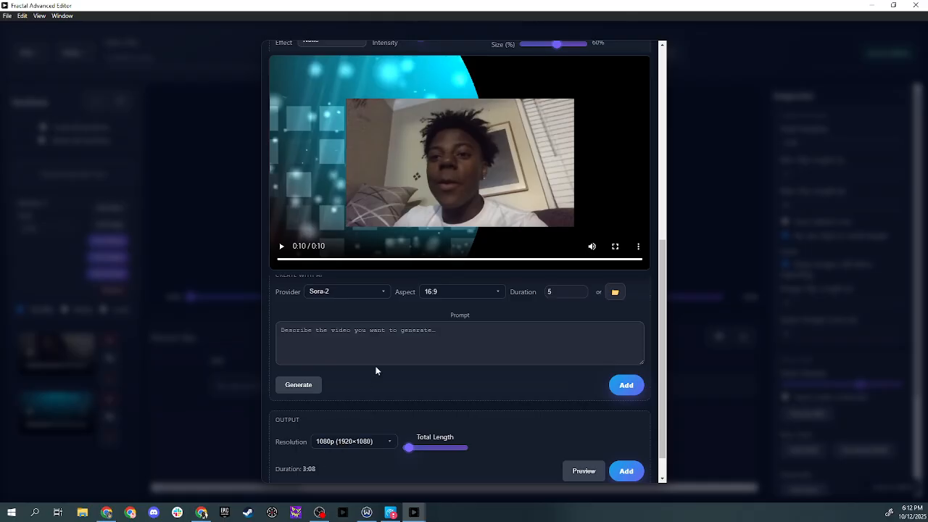
scroll(376, 370, up, 4)
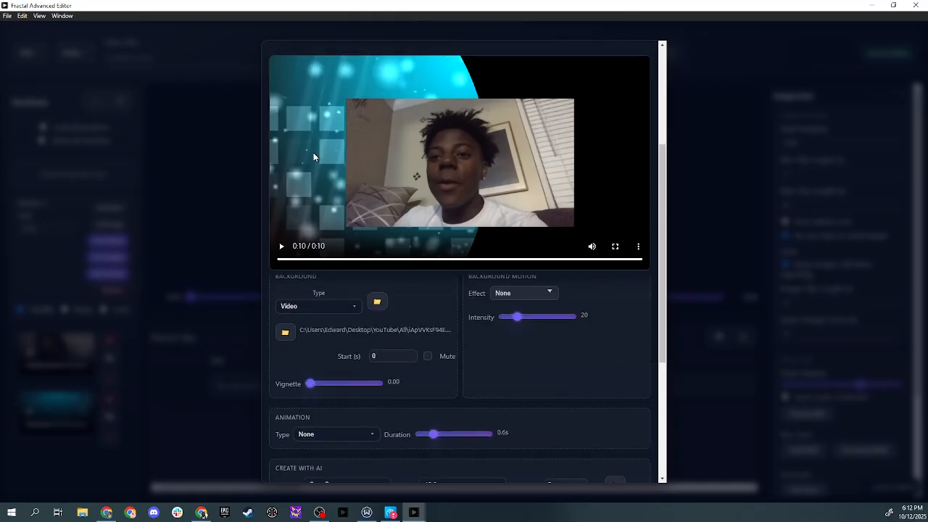
scroll(406, 319, up, 3)
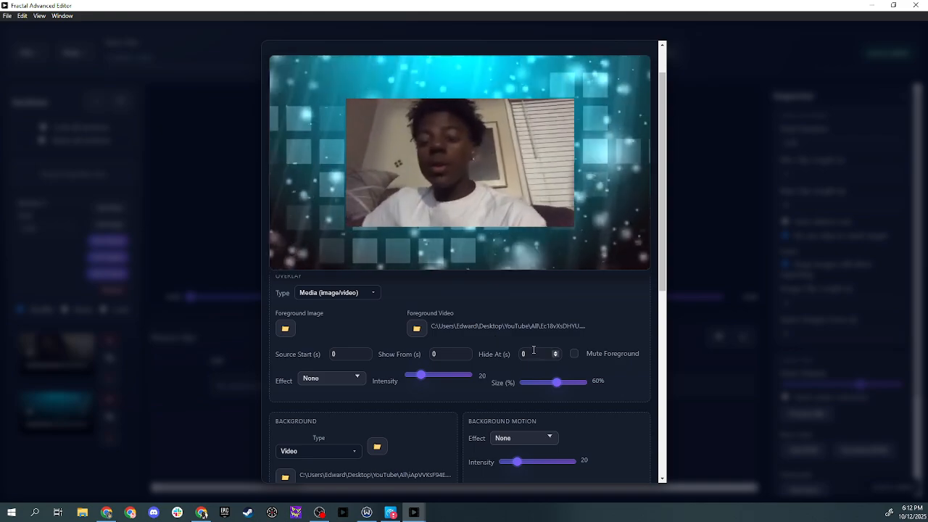
scroll(537, 356, up, 1)
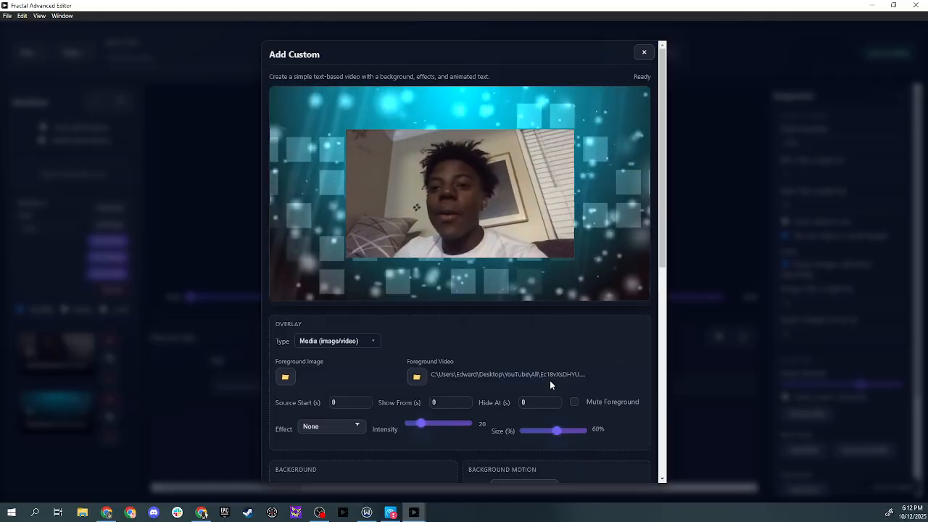
click(281, 276)
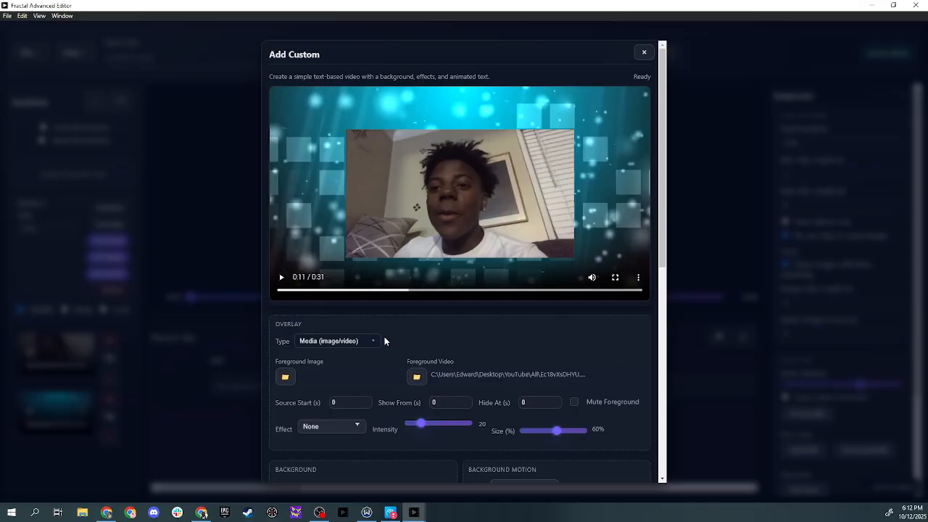
Keep the output resolution at 1080p (1920×1080) and add the custom clip to Section 1
scroll(384, 341, down, 5)
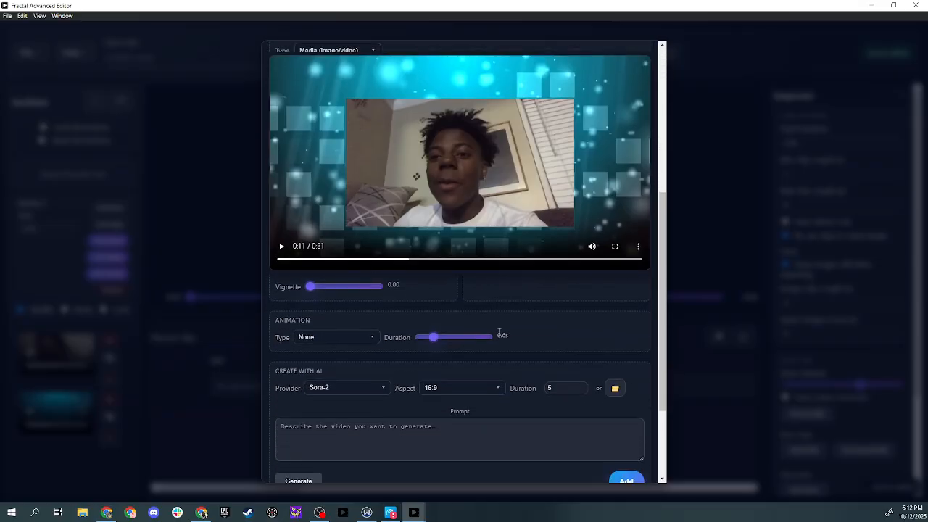
scroll(501, 335, down, 2)
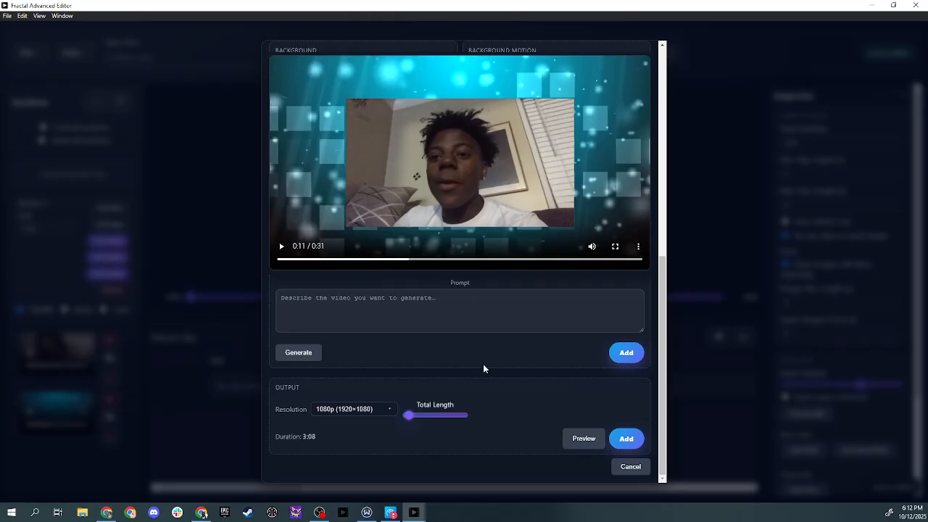
scroll(421, 307, up, 2)
scroll(418, 316, down, 3)
scroll(419, 341, up, 3)
scroll(424, 331, down, 3)
click(374, 411)
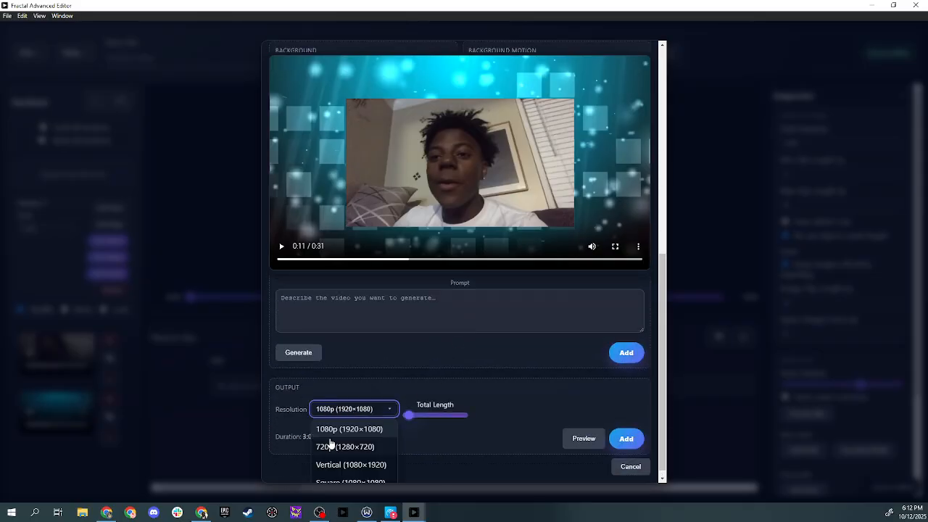
click(351, 402)
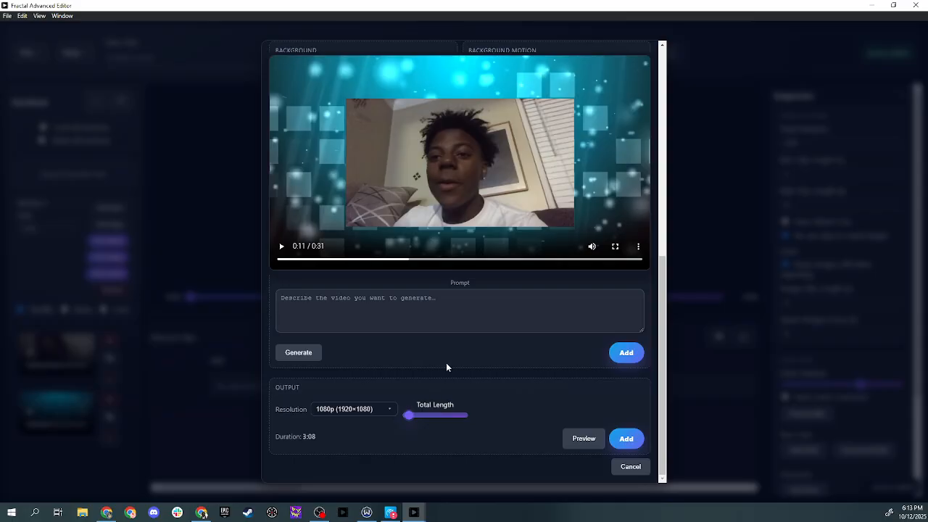
scroll(446, 368, up, 6)
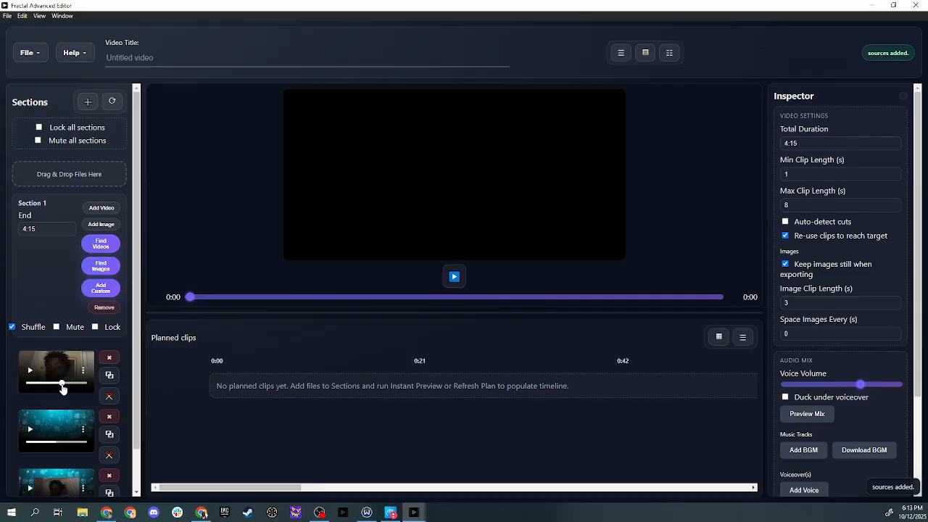
Remove the two original clips from Section 1, leaving only the custom clip
click(108, 359)
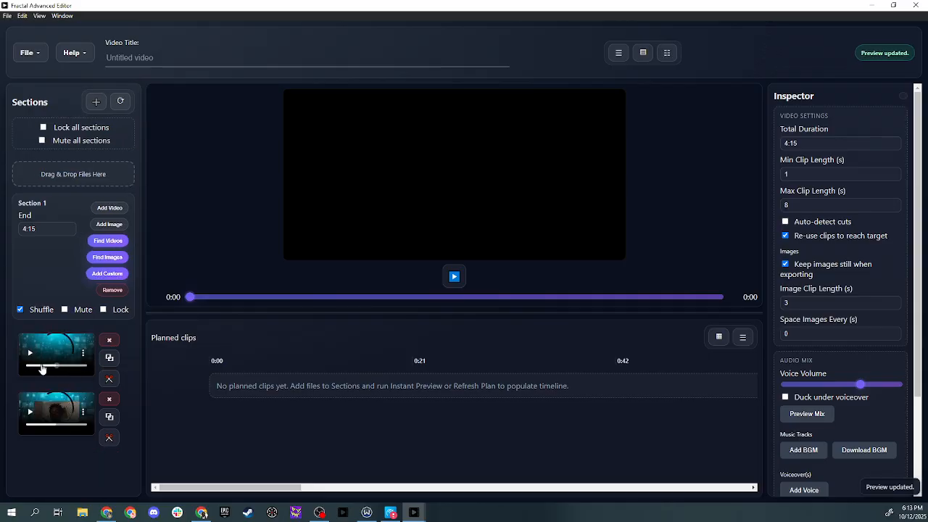
click(110, 341)
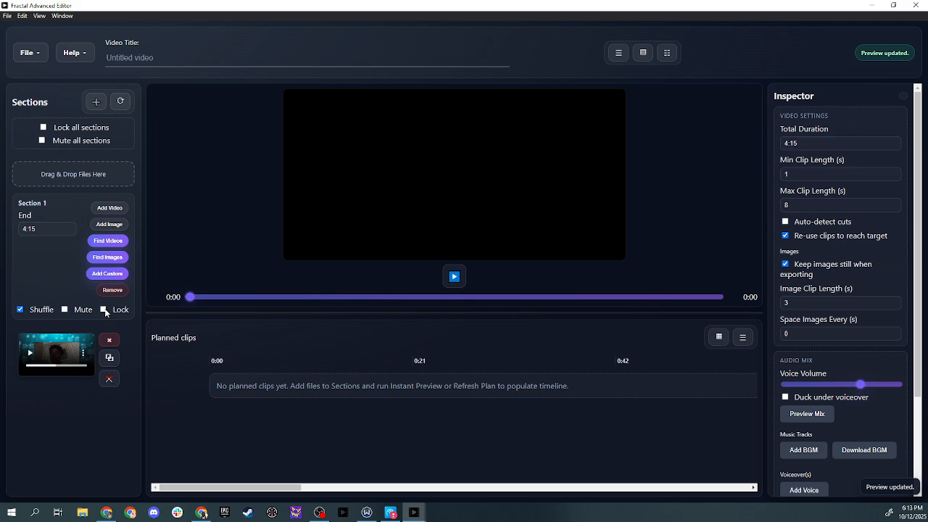
Turn off Shuffle for Section 1 and refresh the planned clips preview
click(21, 309)
click(122, 104)
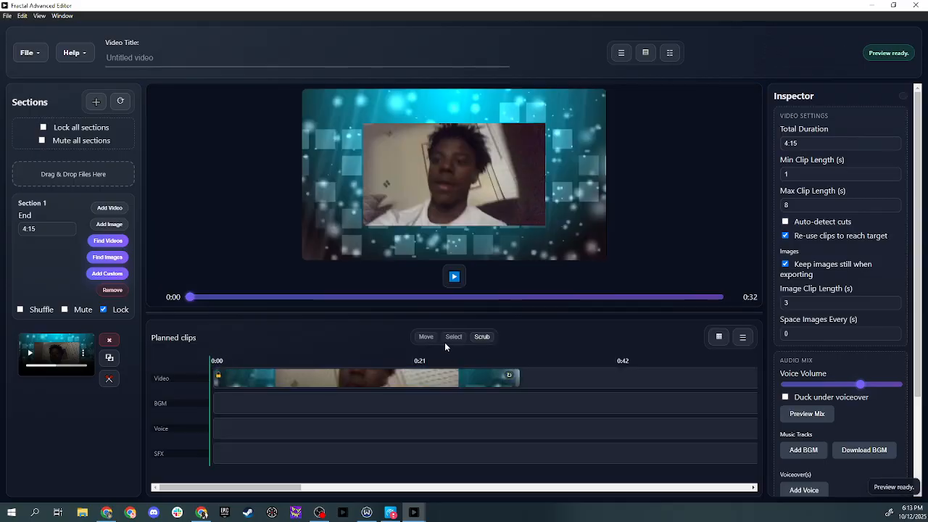
Play and pause the preview, then scrub the playhead back to the start
click(455, 278)
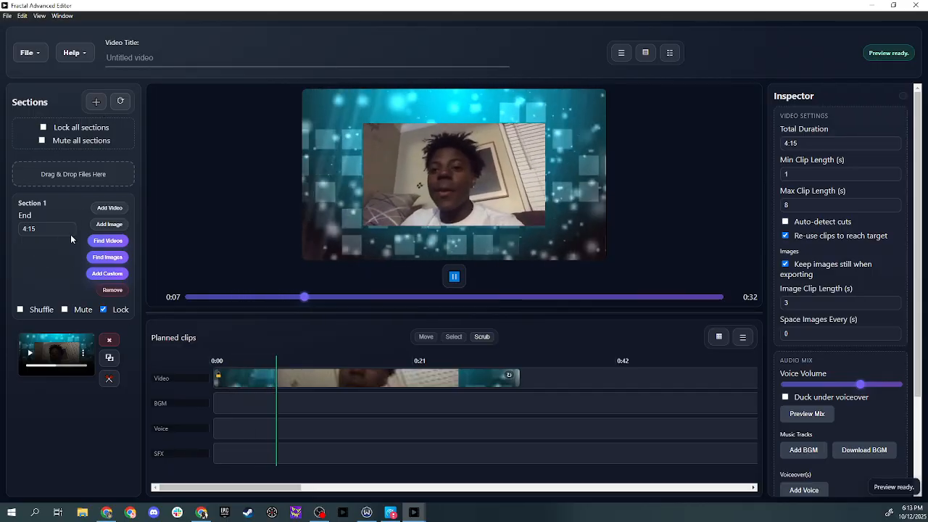
click(454, 277)
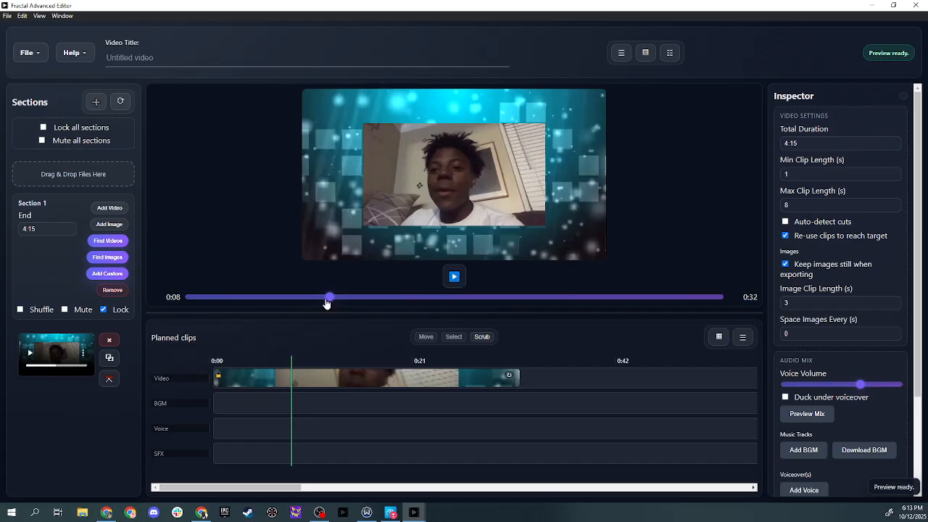
drag(330, 297, 191, 298)
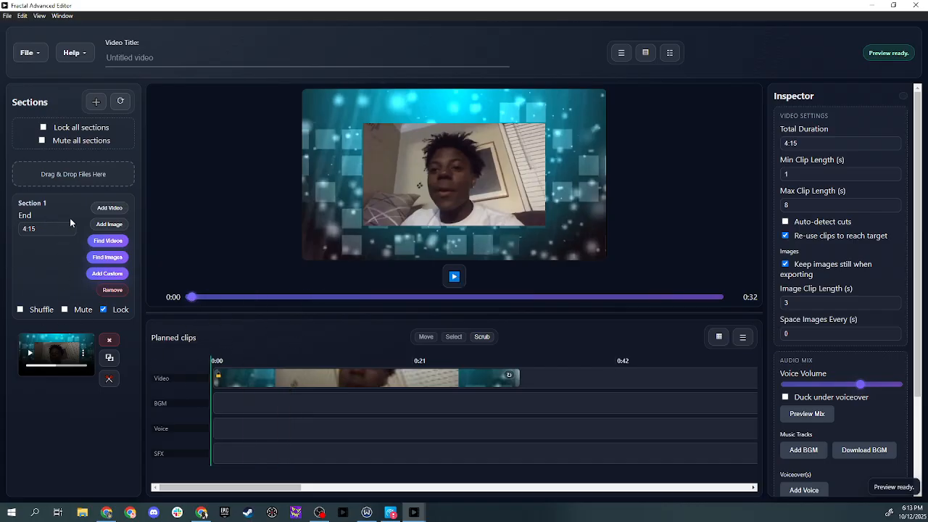
Add a second section below Section 1
click(96, 102)
scroll(97, 296, down, 4)
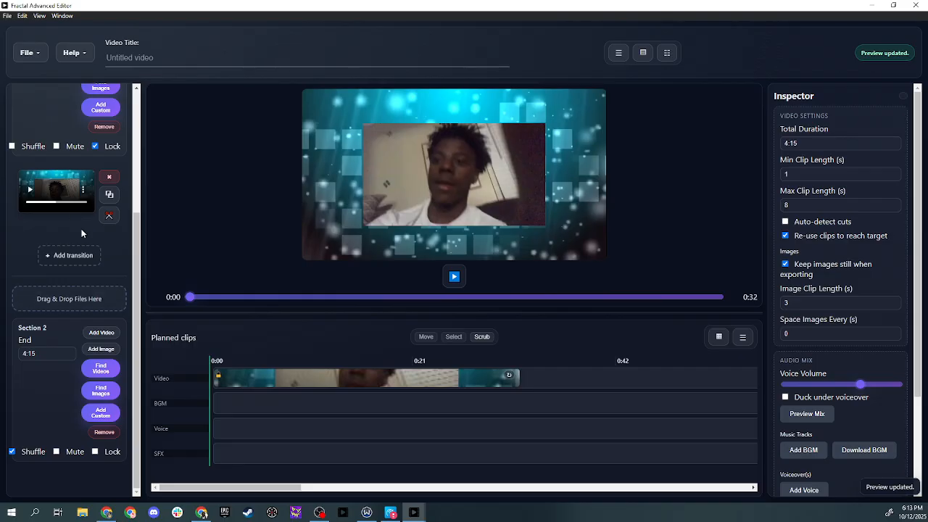
scroll(29, 241, up, 1)
scroll(61, 212, down, 1)
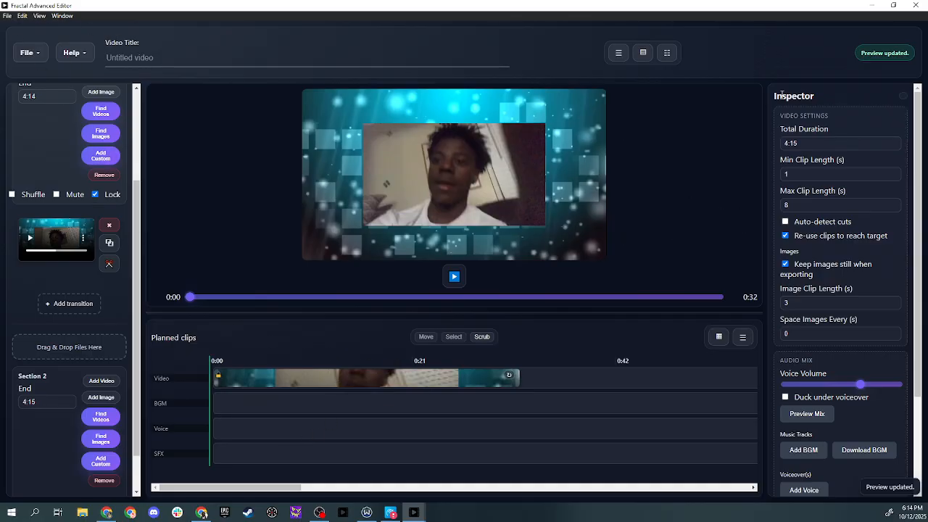
Exit the Advanced Editor and close the Niche Finder window to return to the Video Shufflr
click(26, 53)
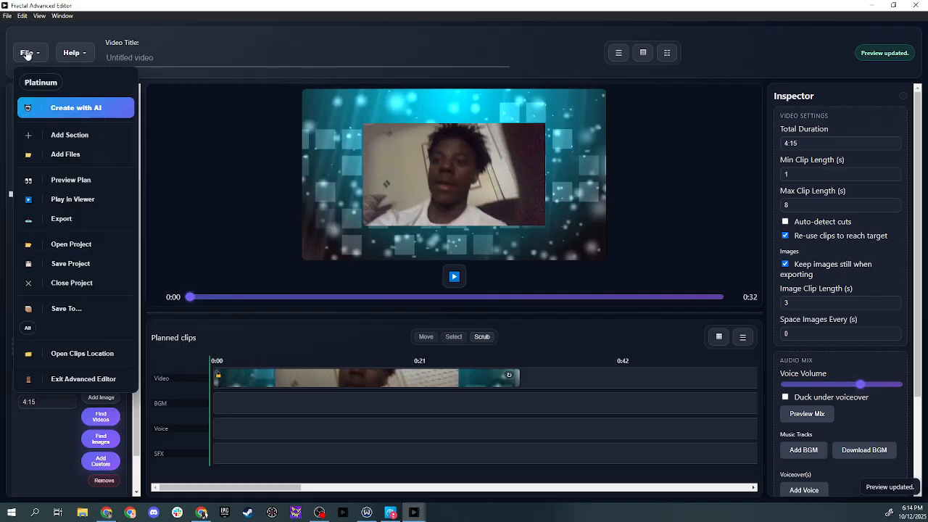
click(78, 379)
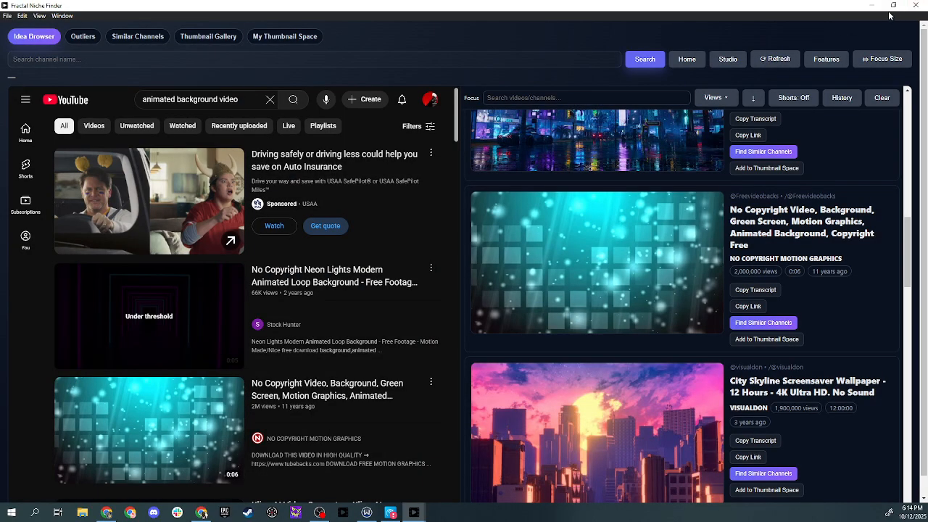
click(915, 8)
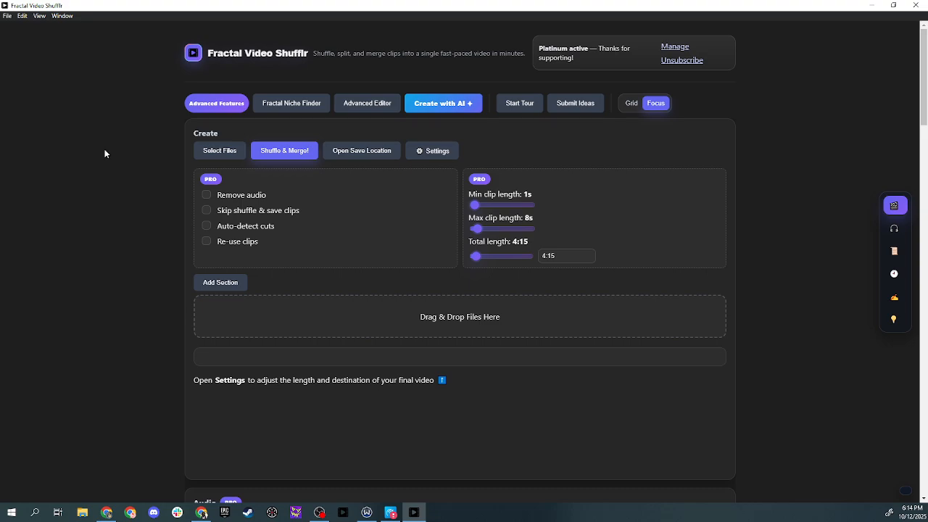